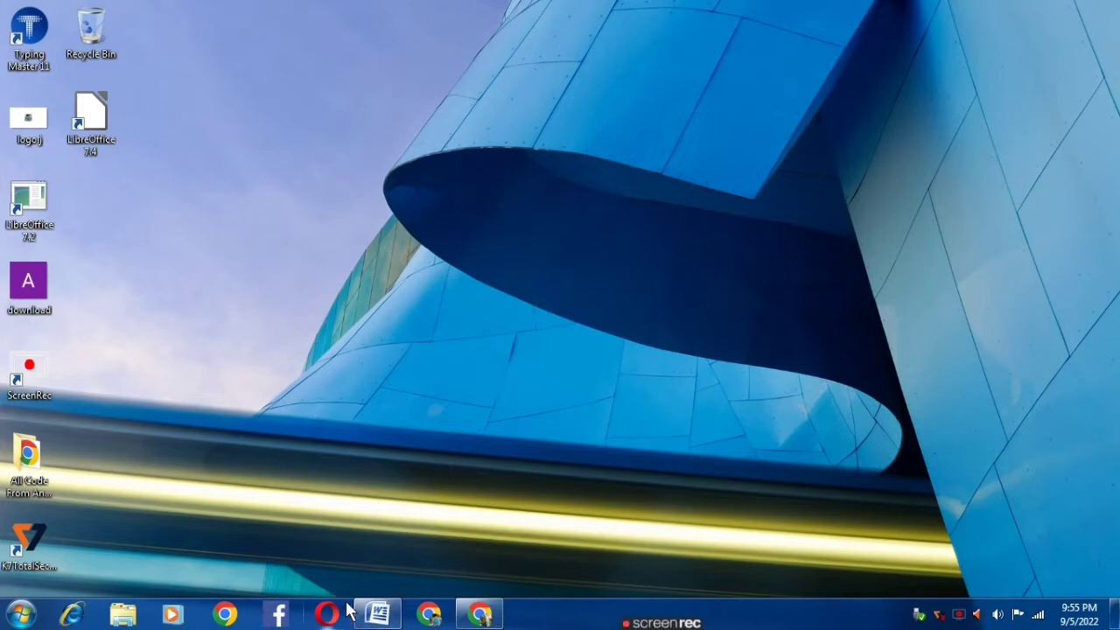
Step: Restore the purple-heading Word document and show the Page Layout ribbon
click(384, 616)
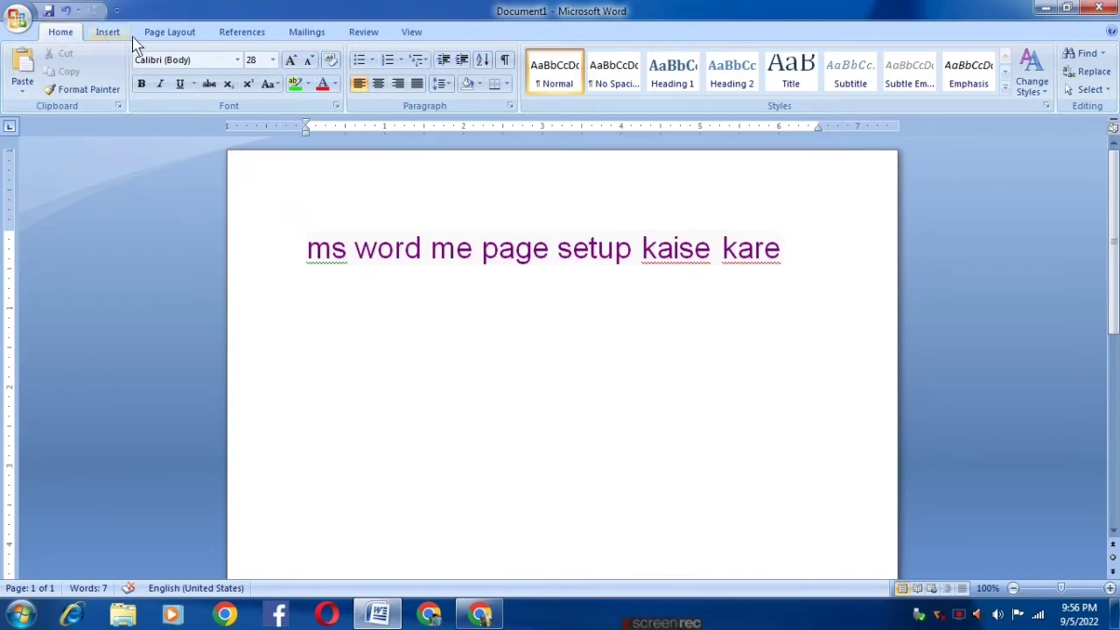
click(175, 35)
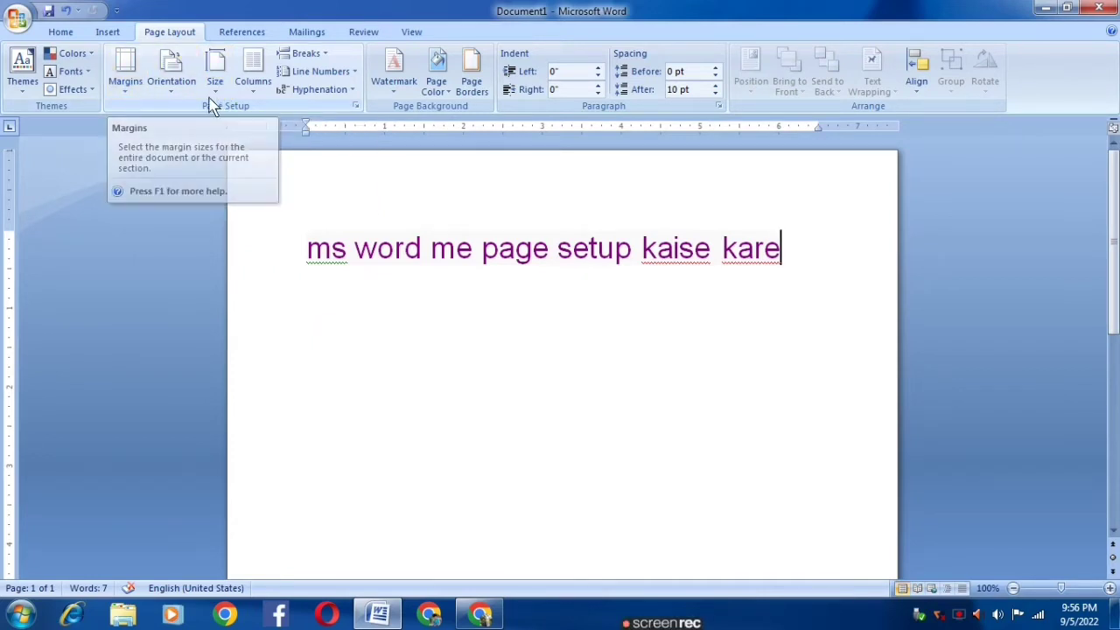
Step: Set the paper size to A4, then open More Paper Sizes to see Page Setup's Paper tab
click(212, 94)
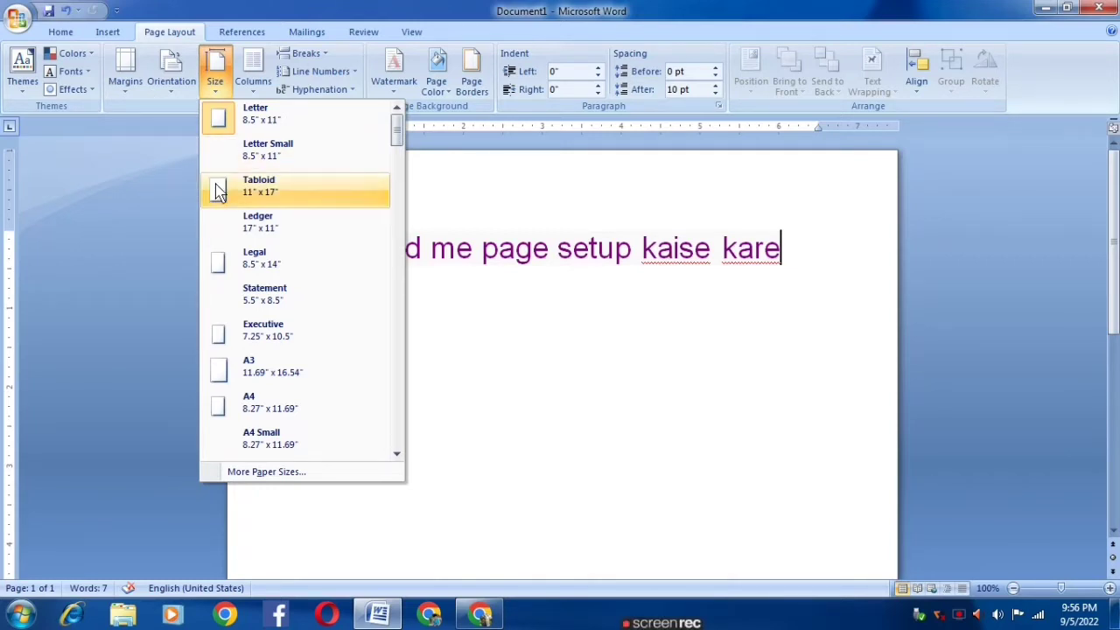
click(280, 418)
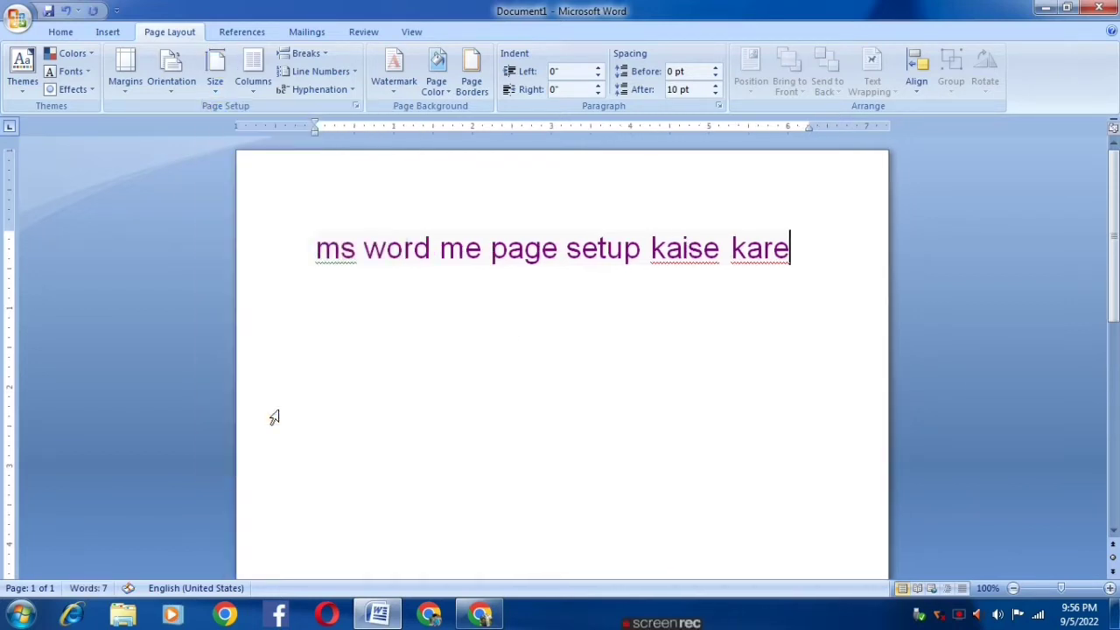
click(215, 83)
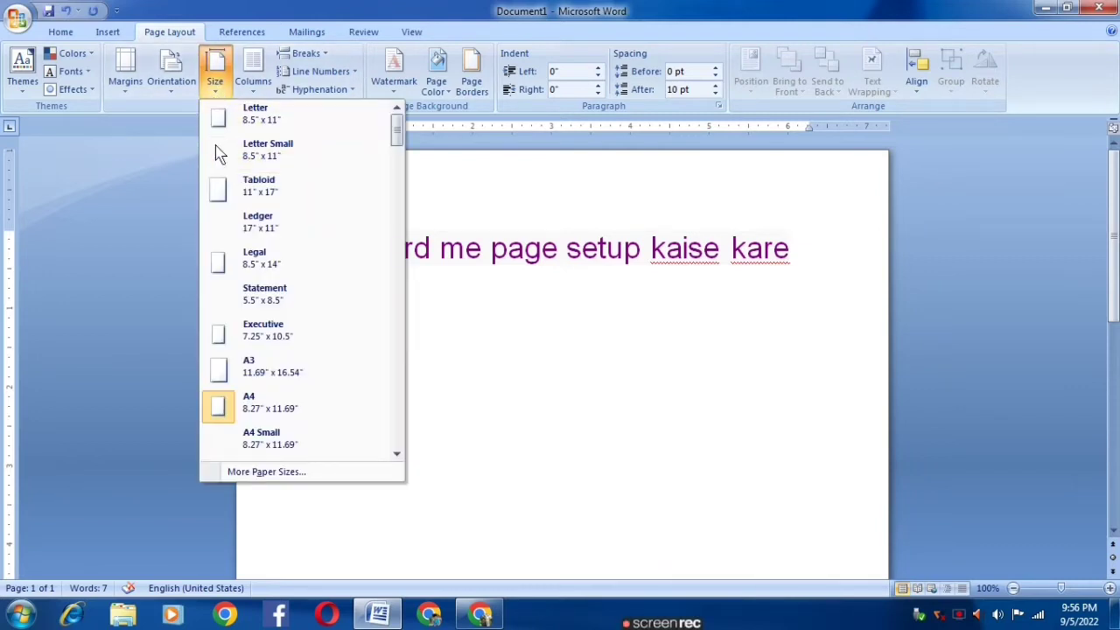
click(250, 472)
Step: Try custom page widths from 8.9 up to 10.1 inches, settling back at 9.2 inches
mouse_move(562, 85)
mouse_down()
mouse_move(310, 103)
mouse_move(327, 104)
mouse_up()
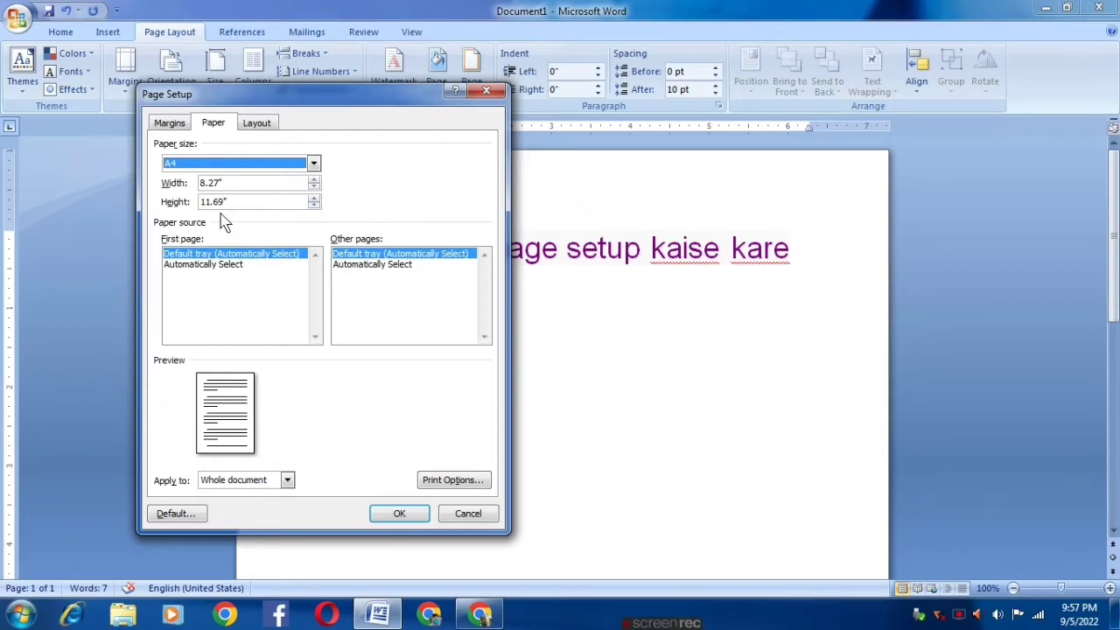
click(315, 180)
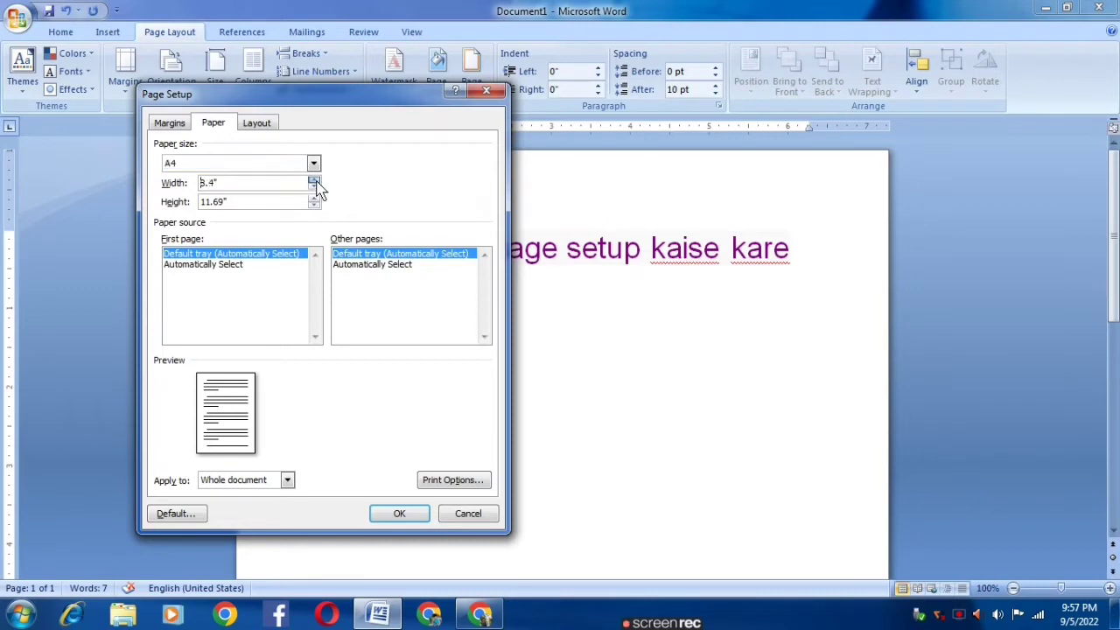
click(315, 181)
click(315, 180)
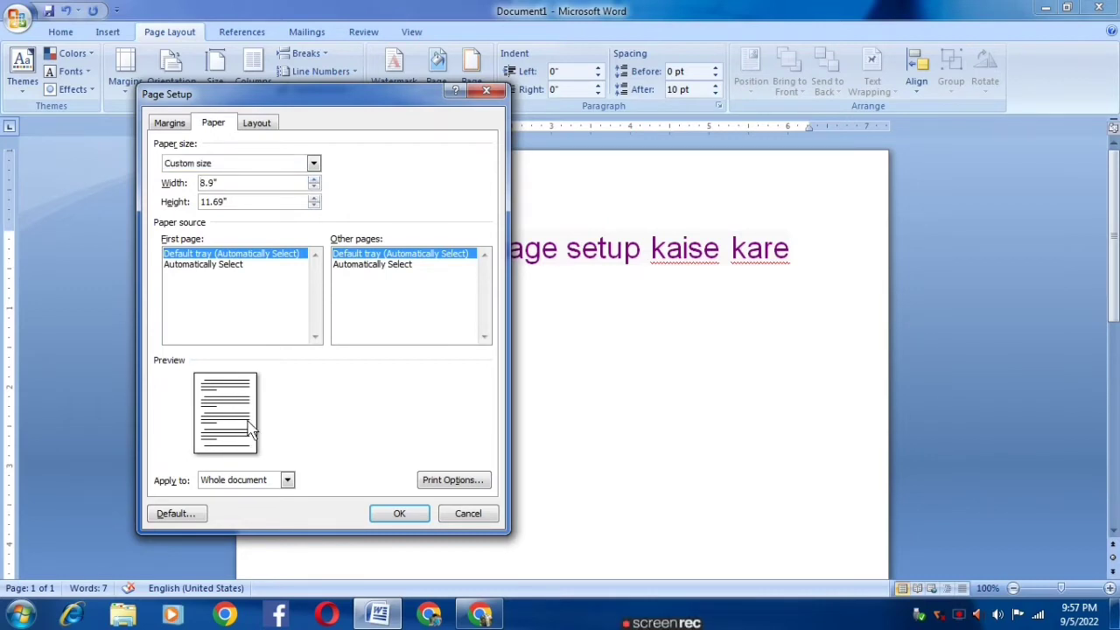
click(313, 181)
click(311, 182)
click(311, 182)
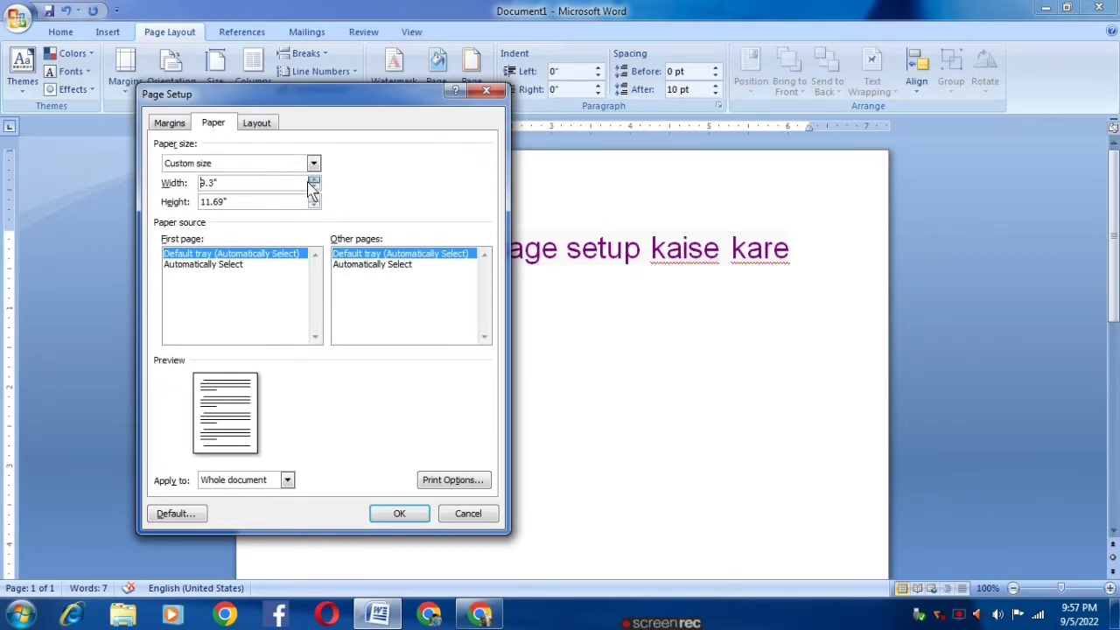
click(311, 182)
click(312, 182)
click(313, 180)
click(313, 180)
click(313, 180)
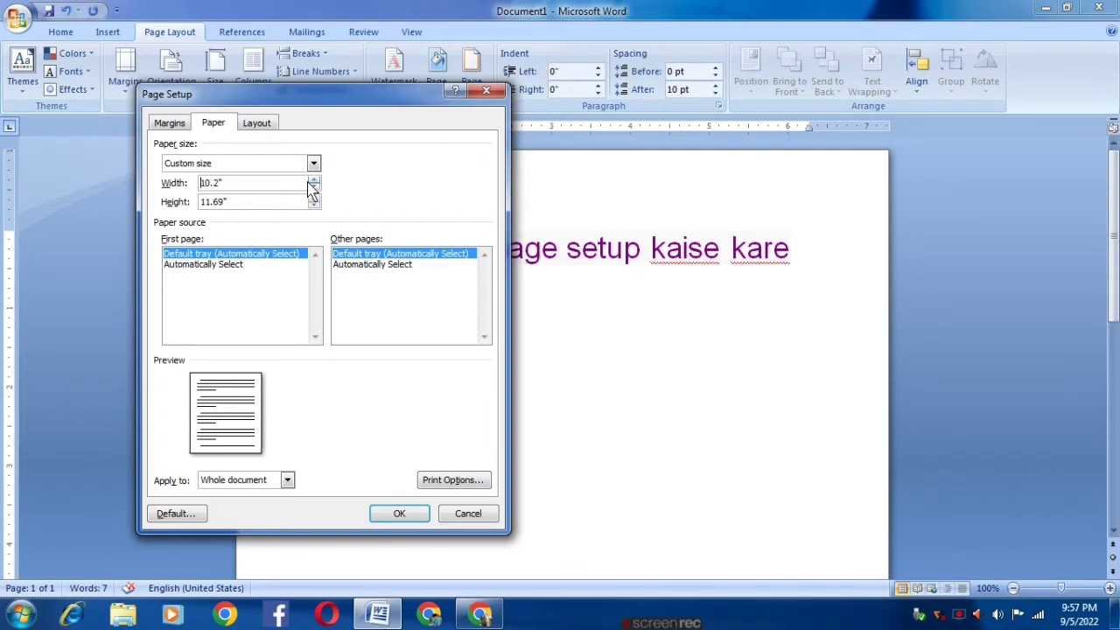
click(313, 182)
click(313, 188)
click(313, 187)
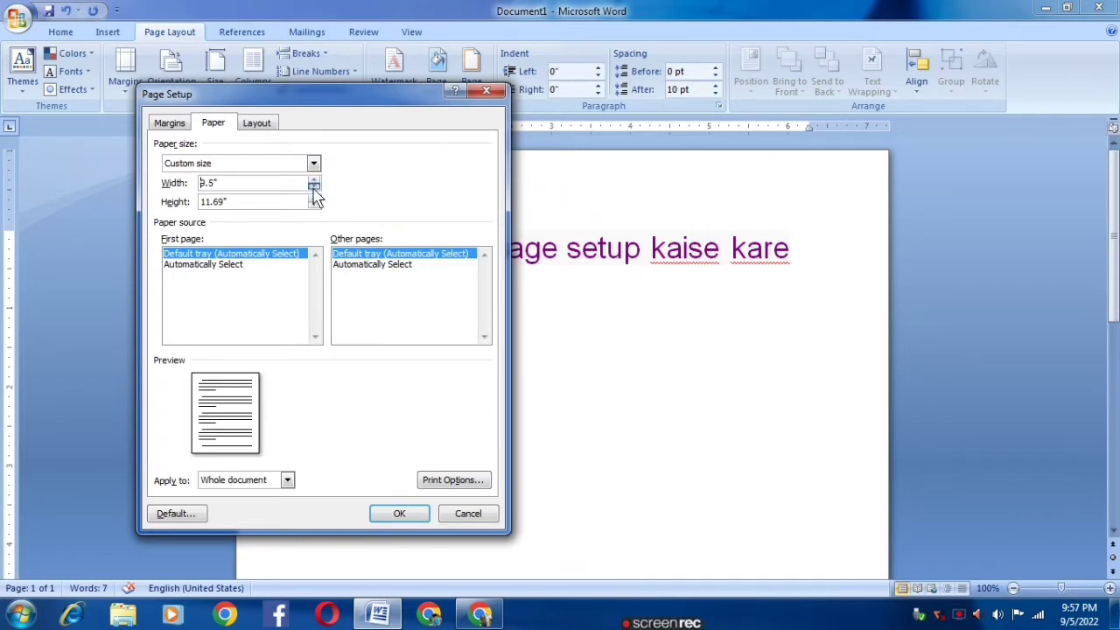
click(314, 187)
click(313, 187)
Step: Check the Paper size and Apply to lists, keeping Custom size and Whole document, then cancel
click(313, 165)
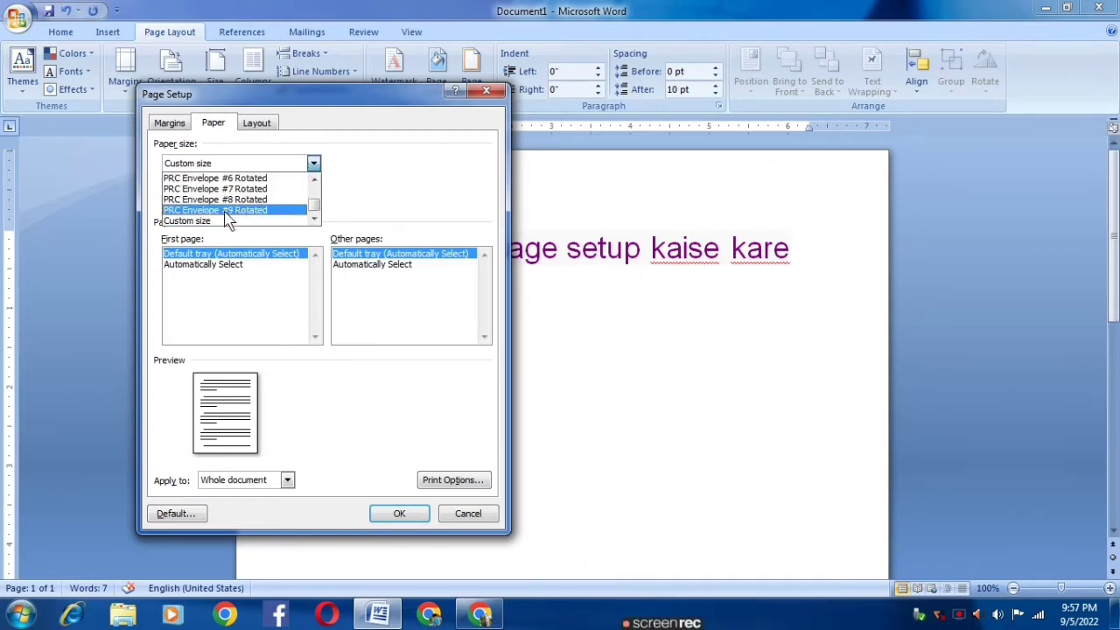
click(275, 324)
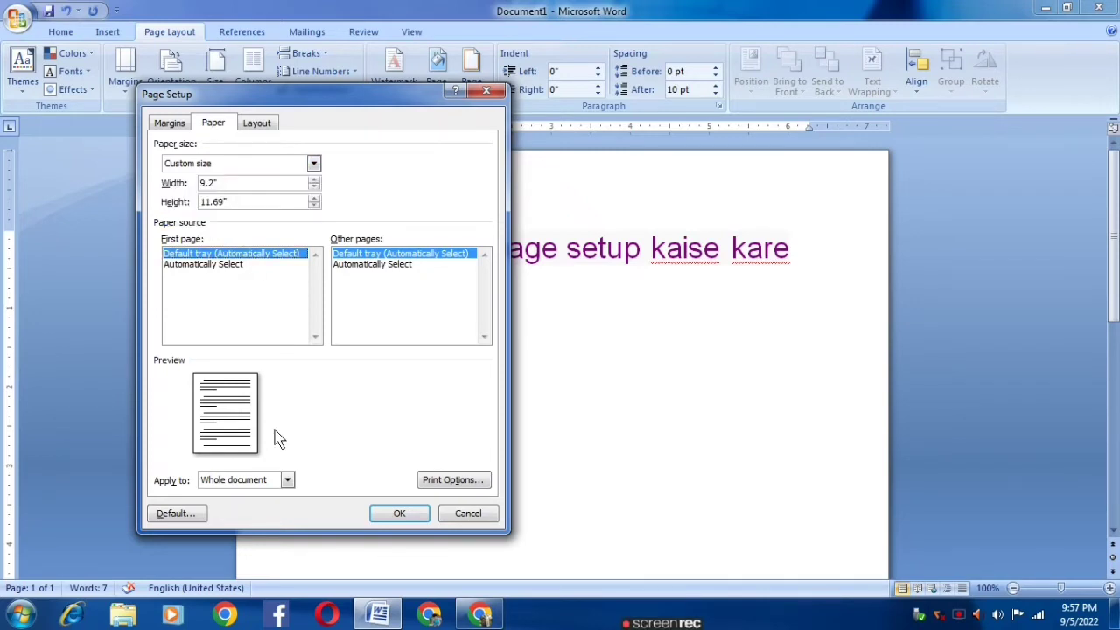
click(286, 482)
click(345, 477)
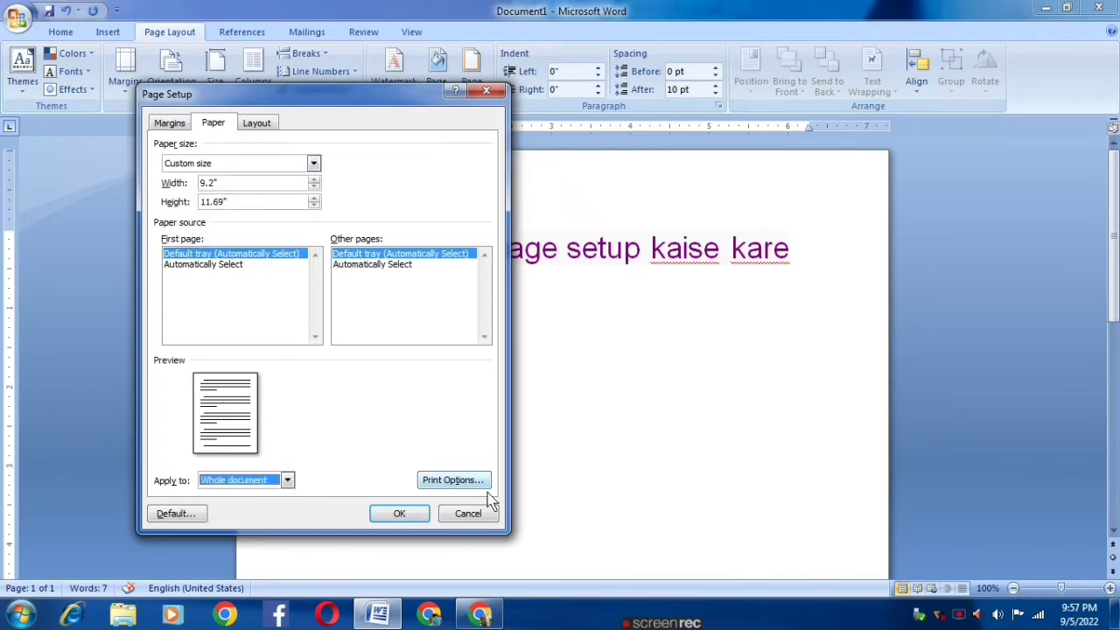
click(467, 513)
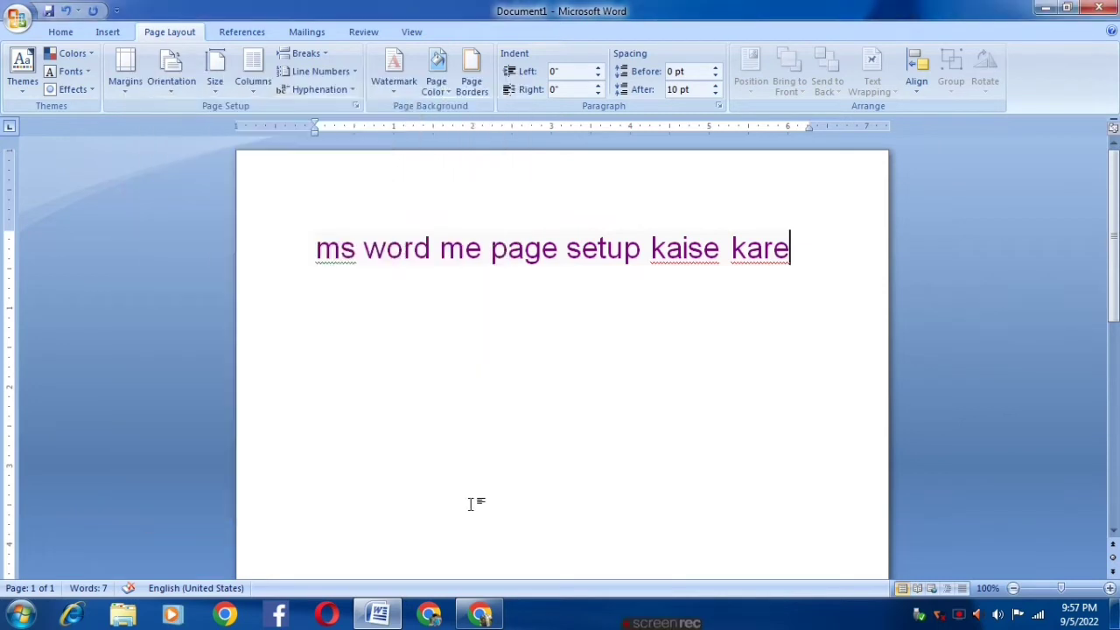
click(215, 92)
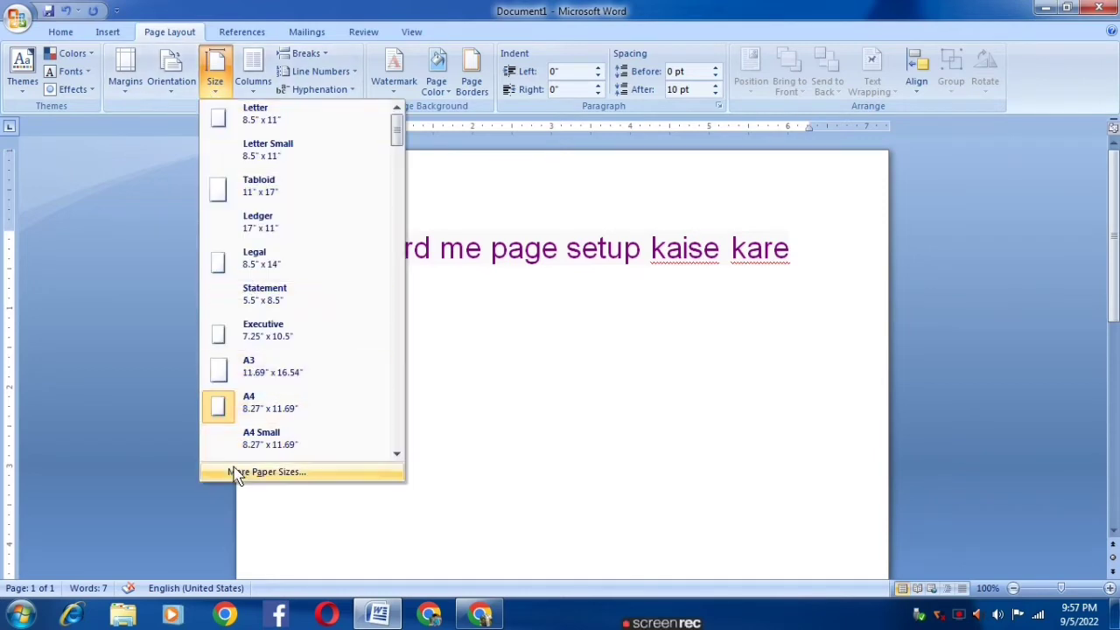
click(272, 472)
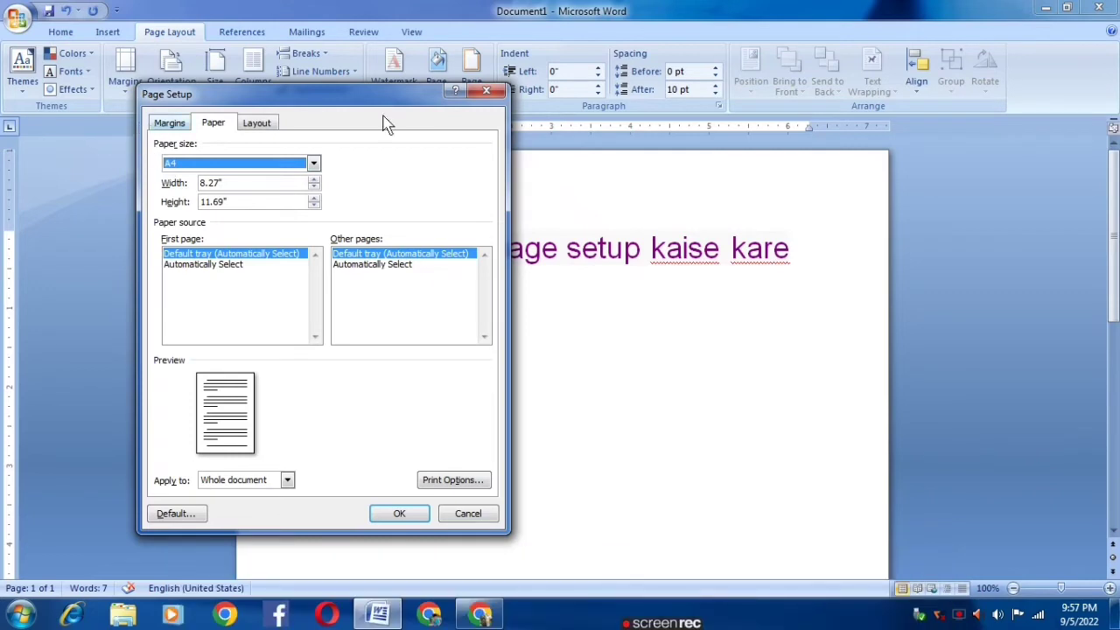
click(486, 91)
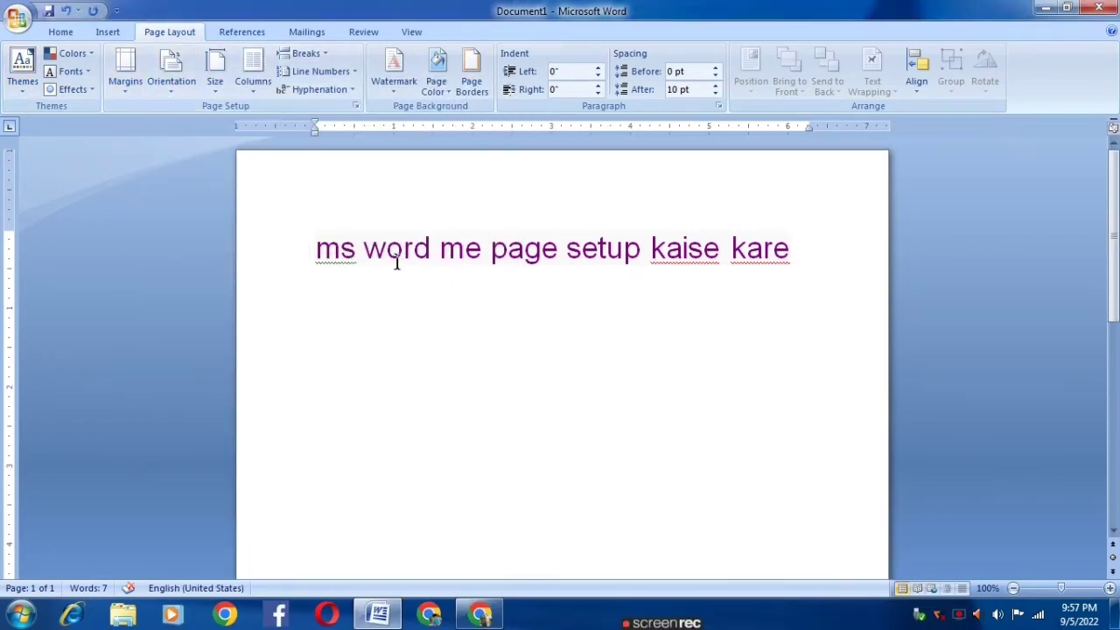
Step: Generate sample paragraphs below the title using =rand()
key(Return)
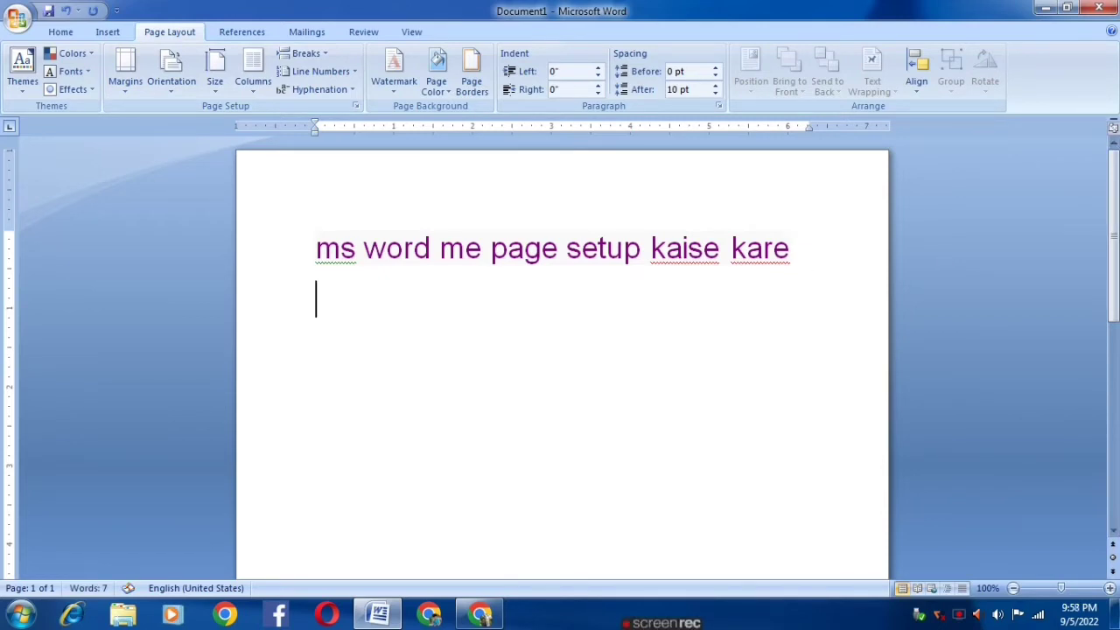
text(=)
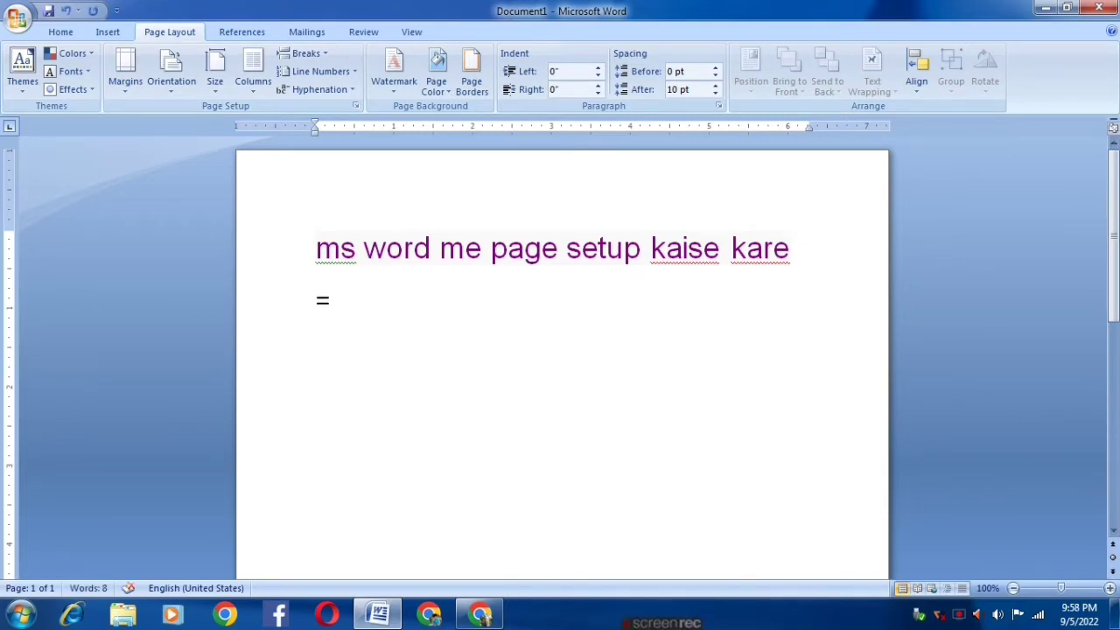
text(ran)
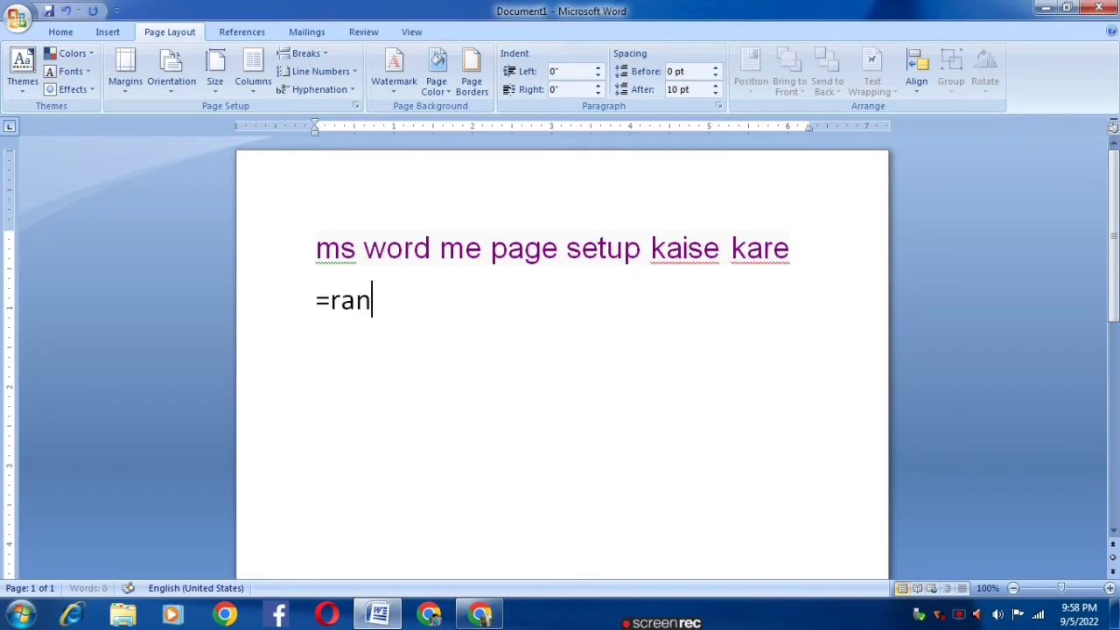
text(d())
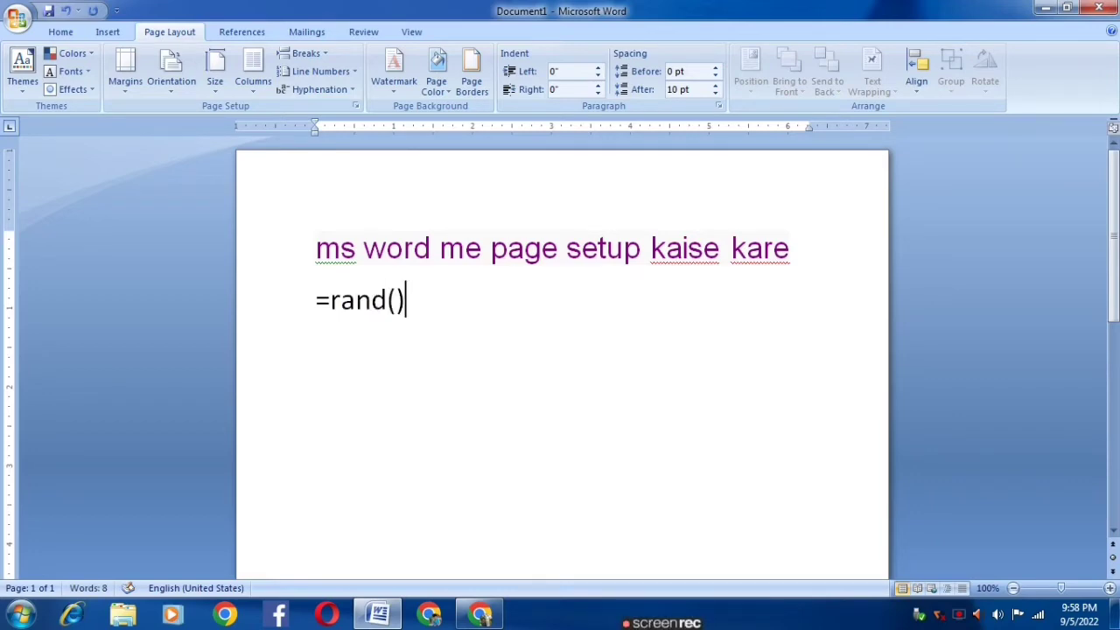
key(Return)
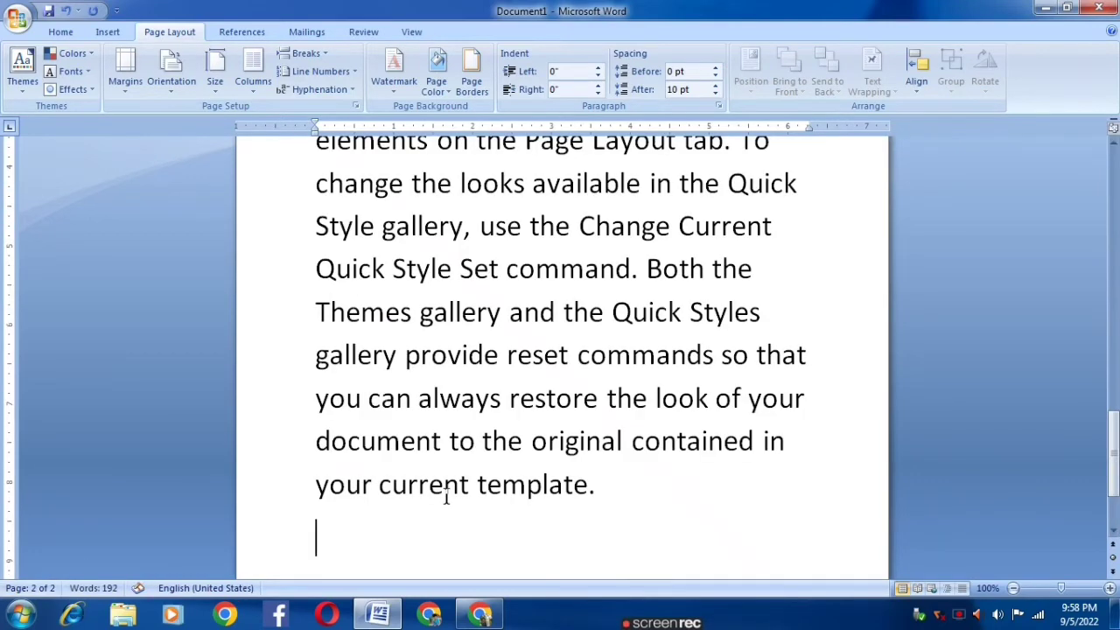
scroll(537, 429, up, 2)
scroll(529, 427, up, 3)
scroll(528, 427, up, 1)
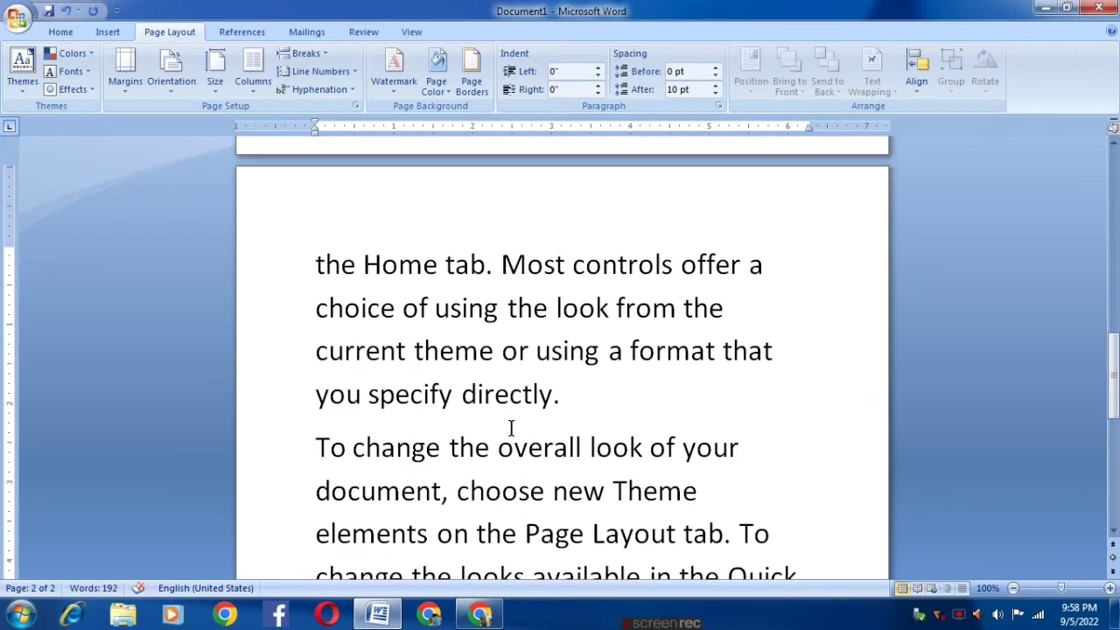
scroll(510, 428, up, 3)
scroll(510, 433, up, 5)
scroll(511, 441, up, 4)
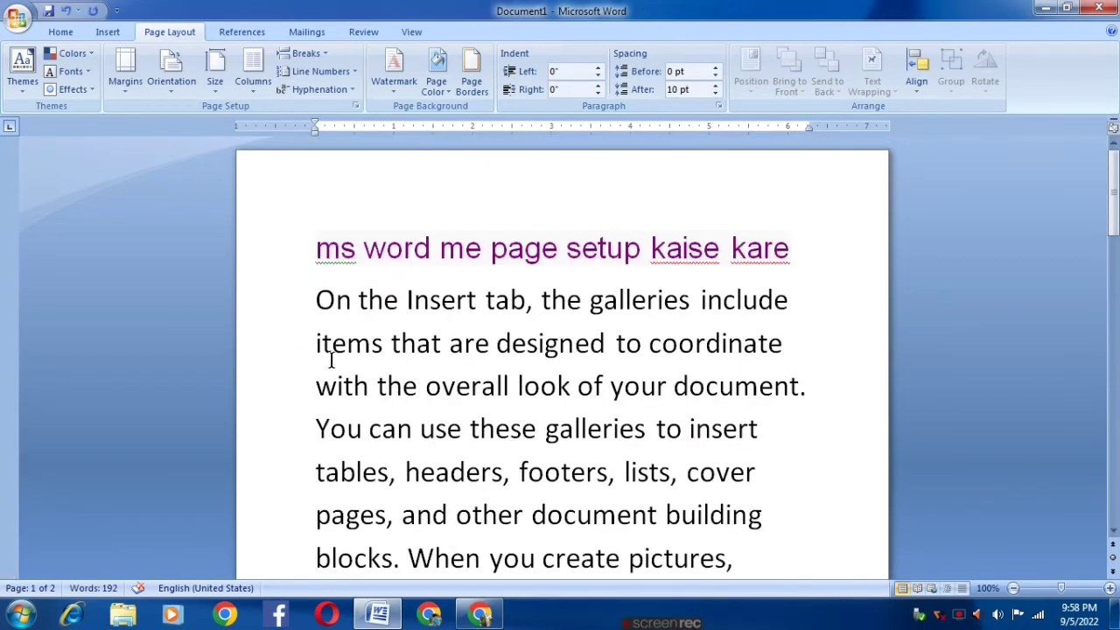
scroll(334, 343, down, 1)
scroll(341, 304, up, 1)
Step: Justify the title and sample paragraphs with Ctrl+J
mouse_move(312, 247)
mouse_down()
mouse_move(746, 573)
mouse_move(822, 453)
mouse_up()
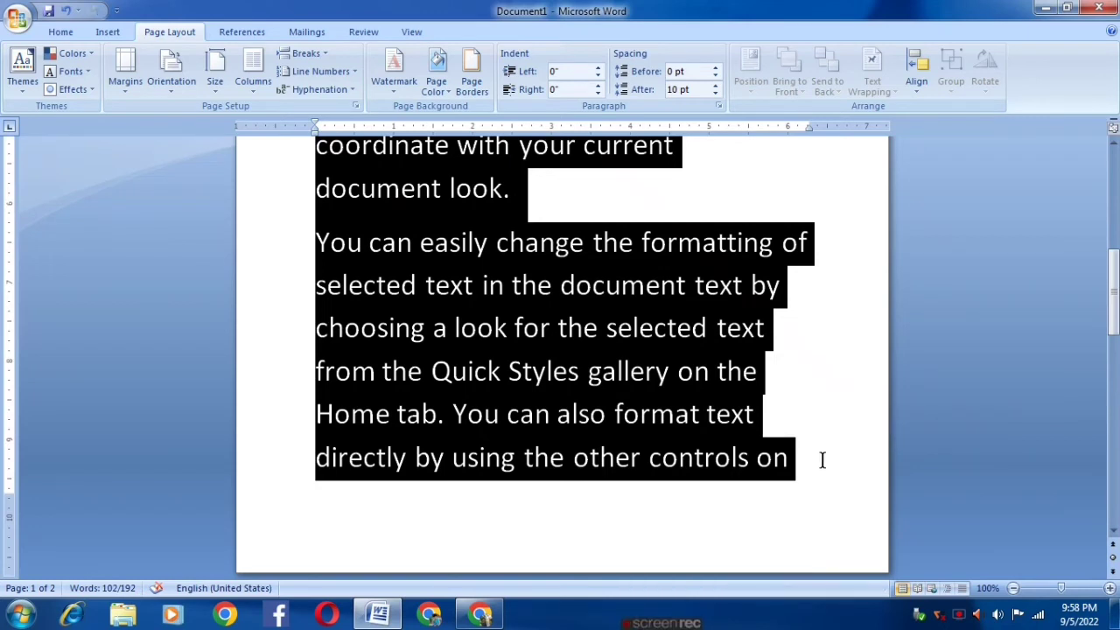
key(ctrl+j)
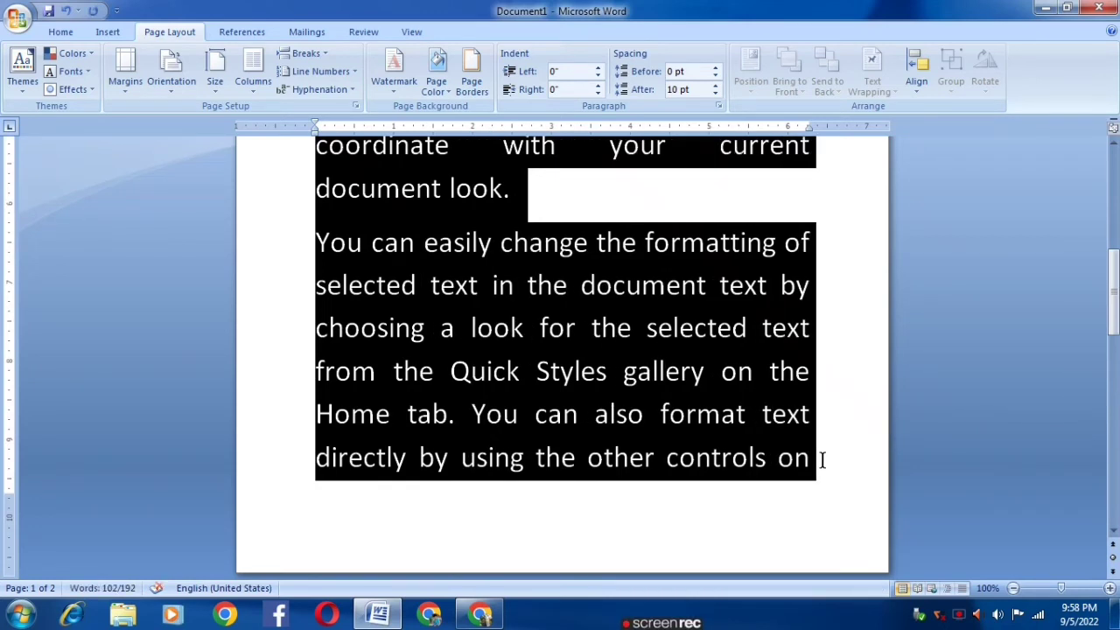
click(720, 382)
Step: Change the font size of all text, heading included, to 16 pt
scroll(759, 331, up, 5)
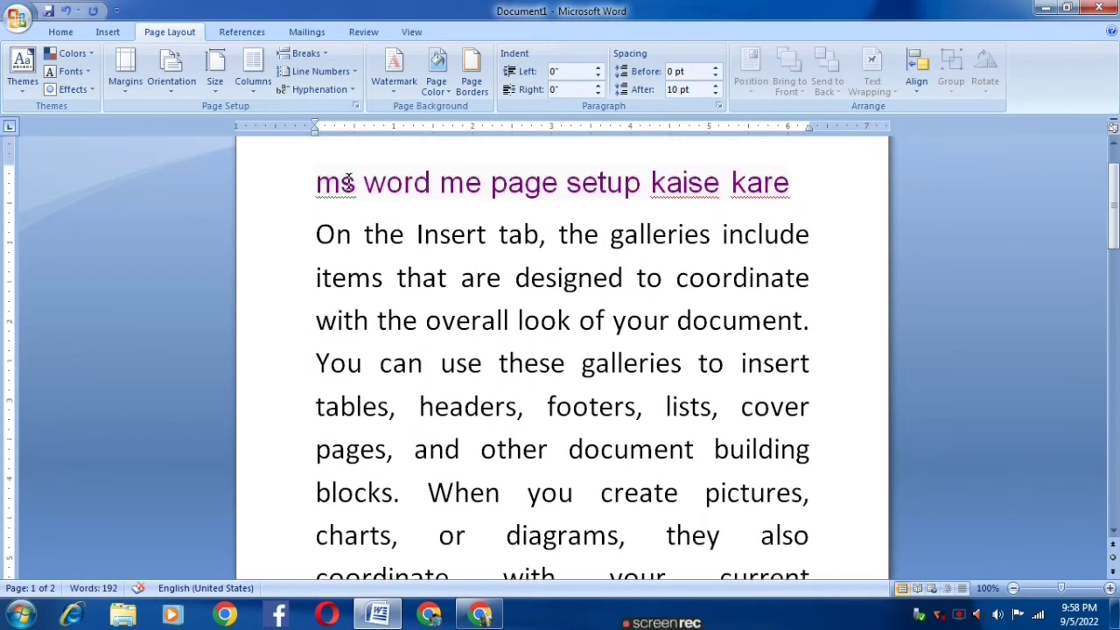
key(ctrl+a)
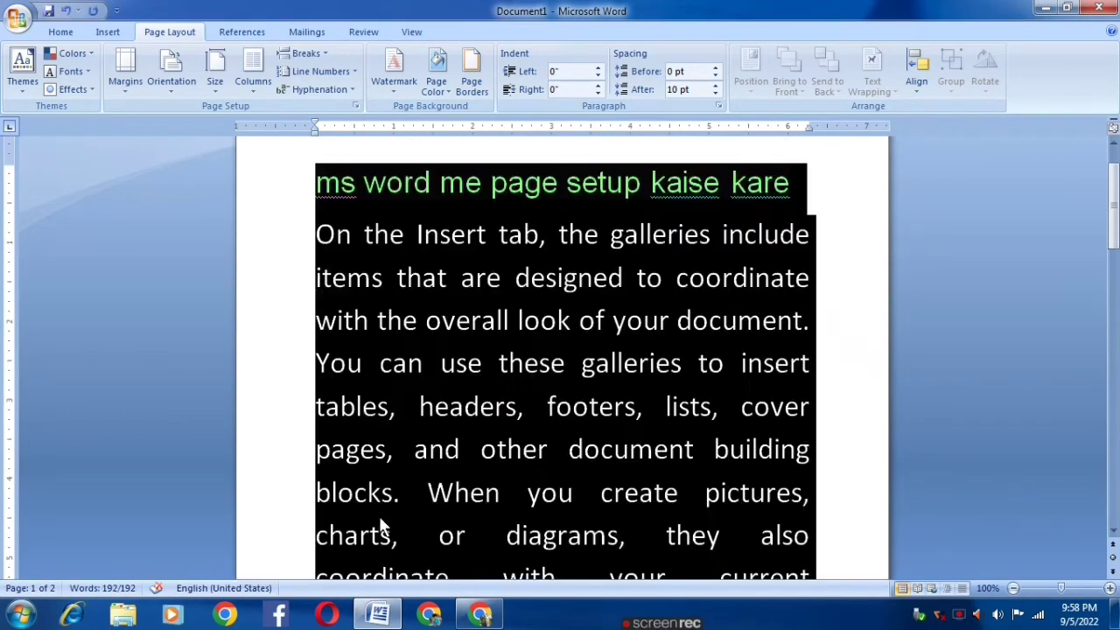
click(61, 32)
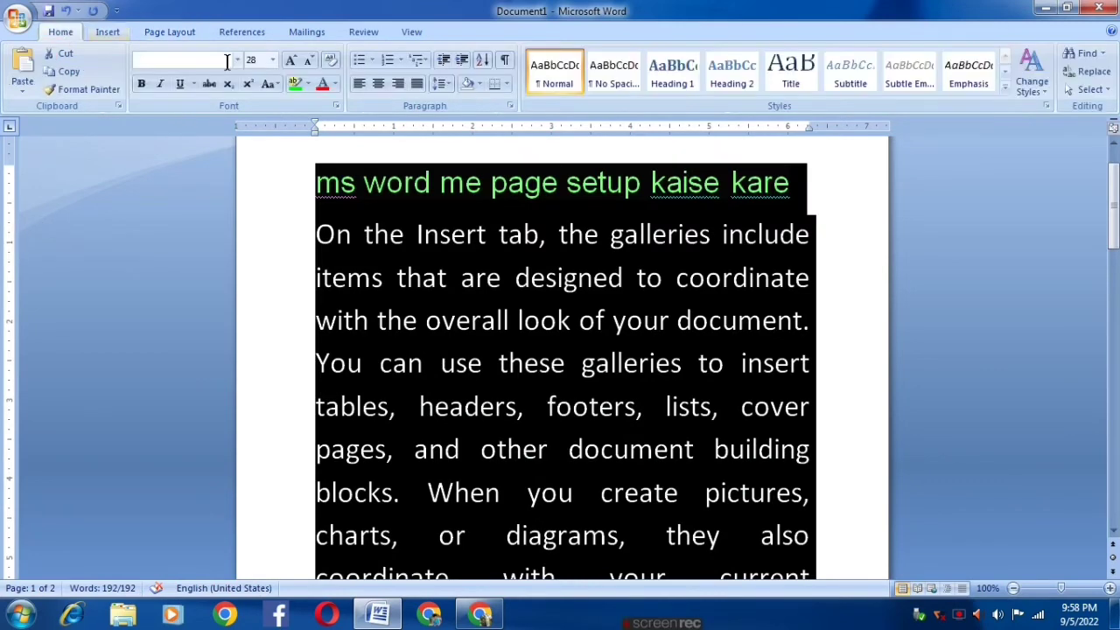
click(272, 60)
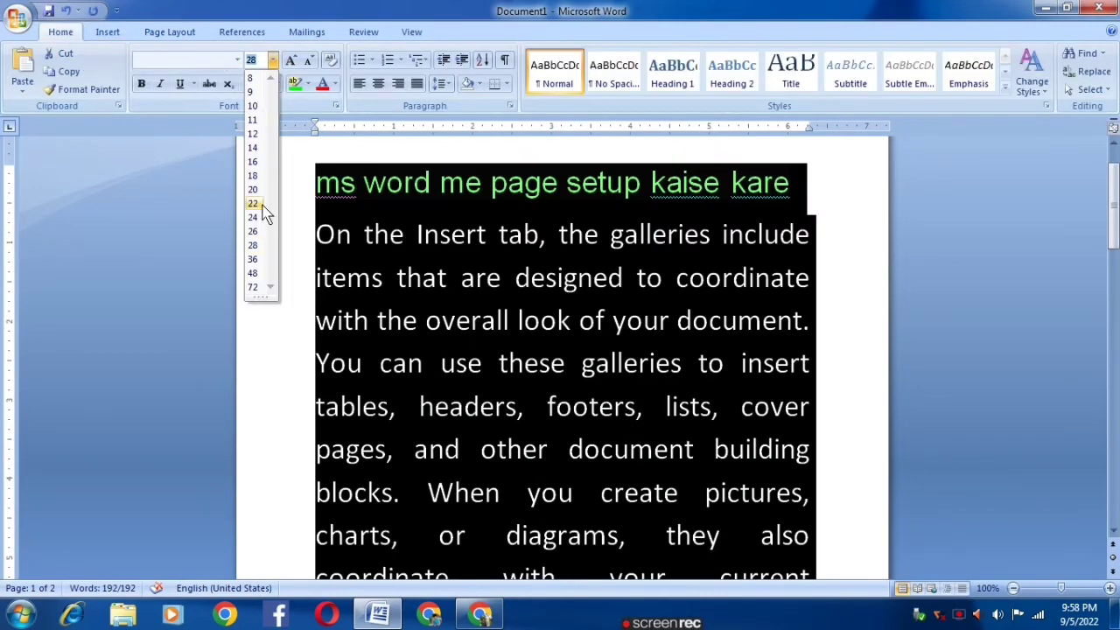
click(256, 162)
click(565, 302)
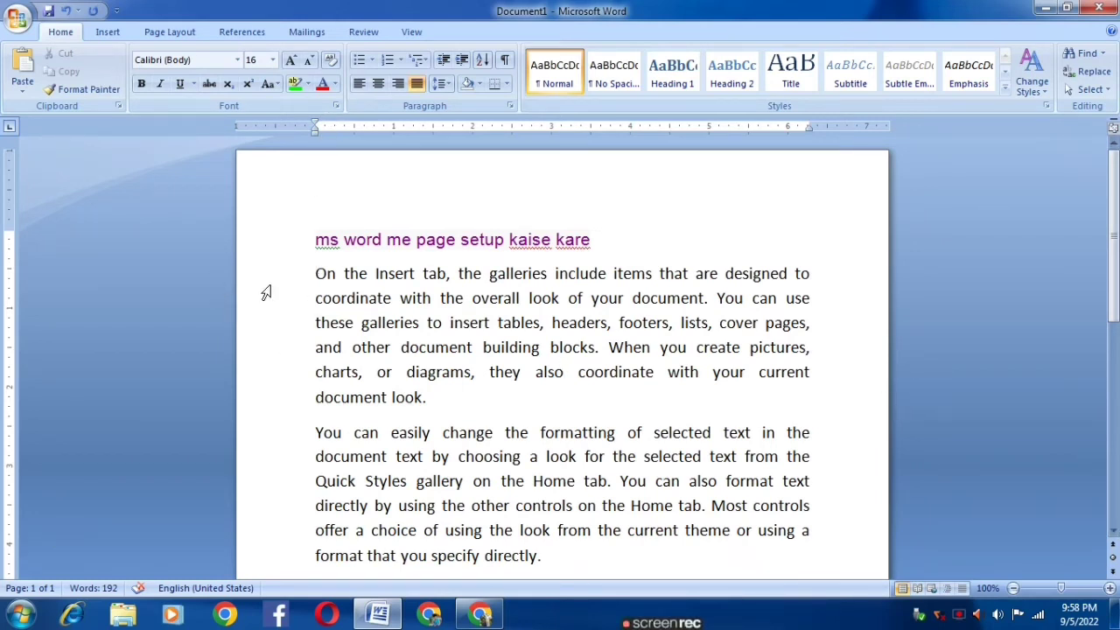
Step: Apply the Narrow preset of 0.5-inch margins from the Margins gallery
click(168, 32)
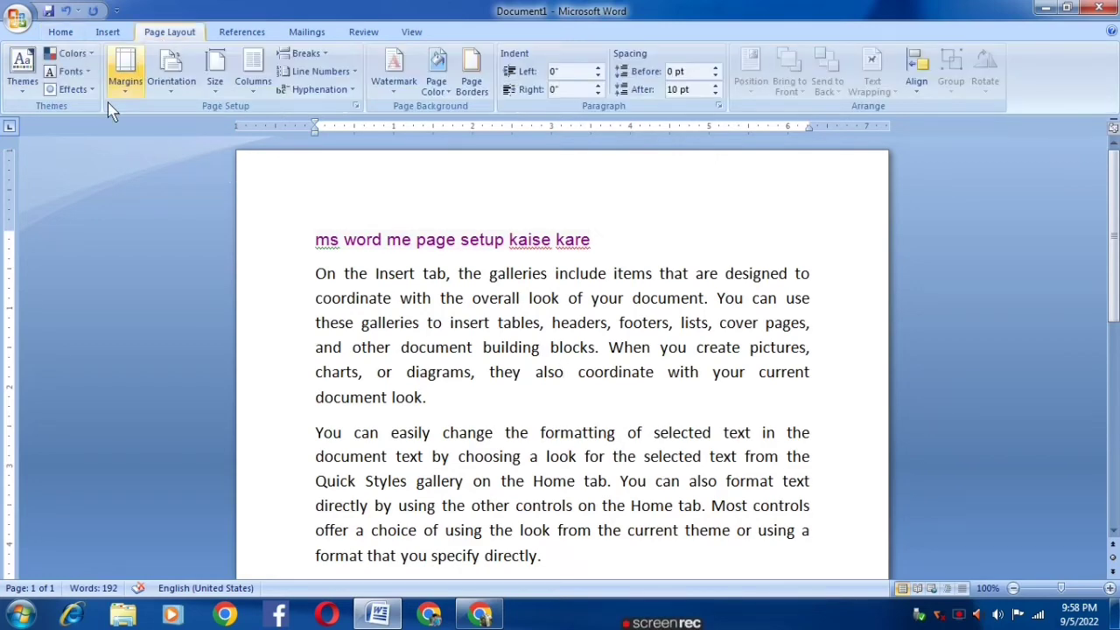
click(129, 88)
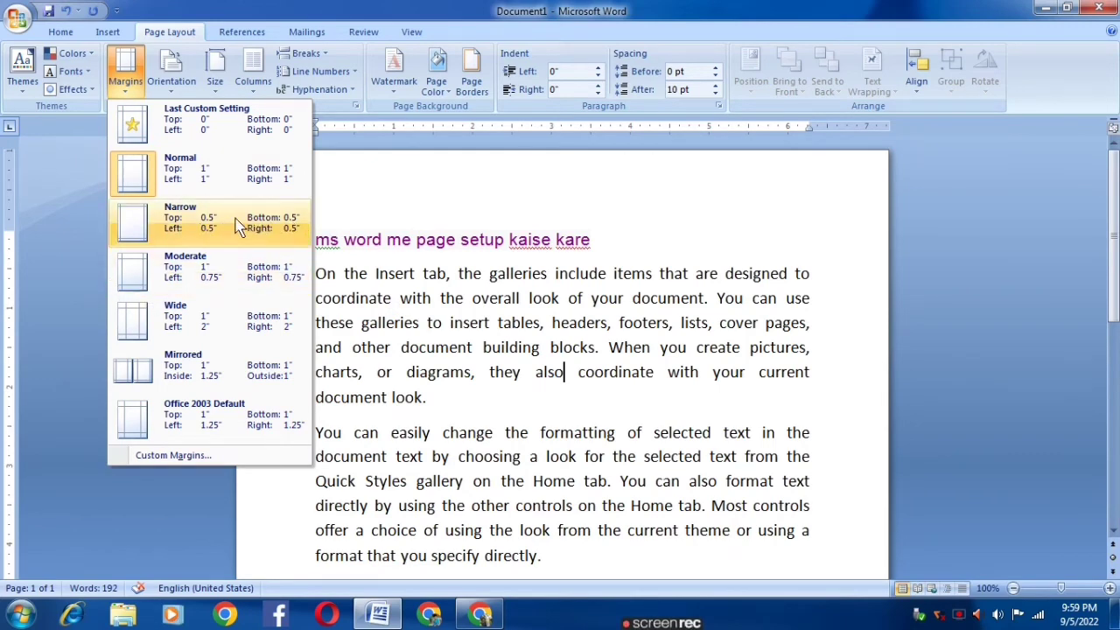
click(202, 229)
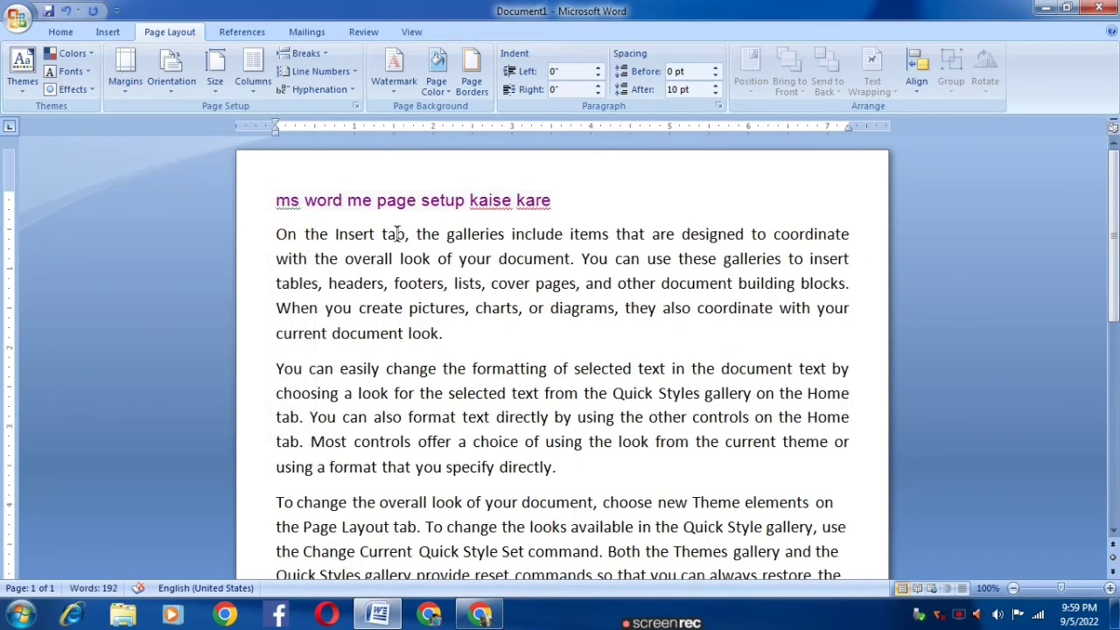
click(123, 83)
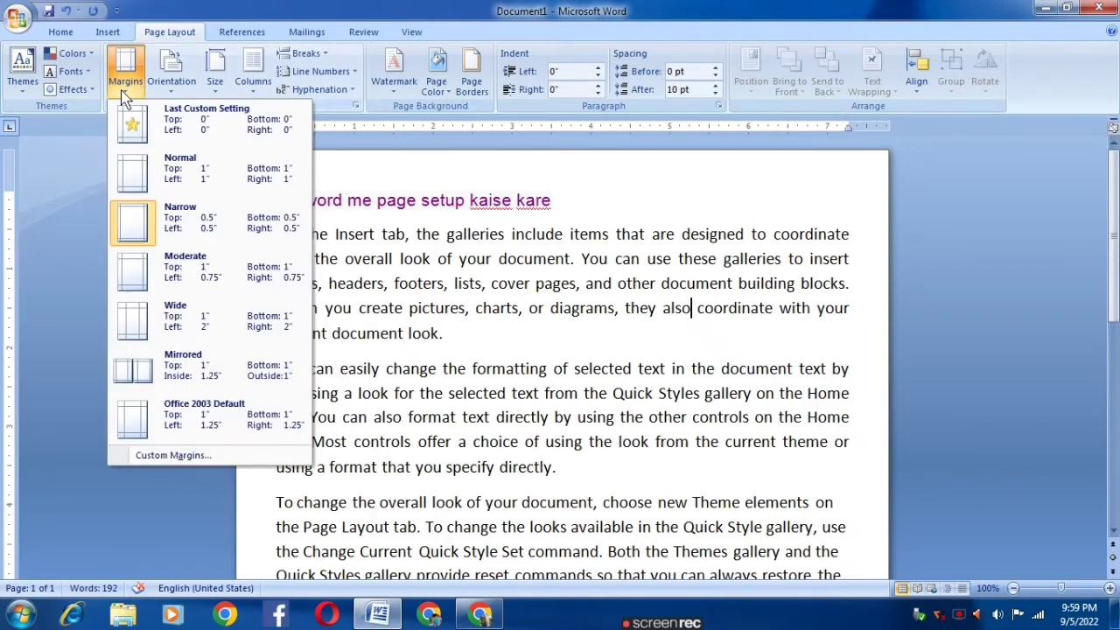
Step: Set a 1-inch gutter in Custom Margins while keeping the 0.5-inch margins
click(175, 455)
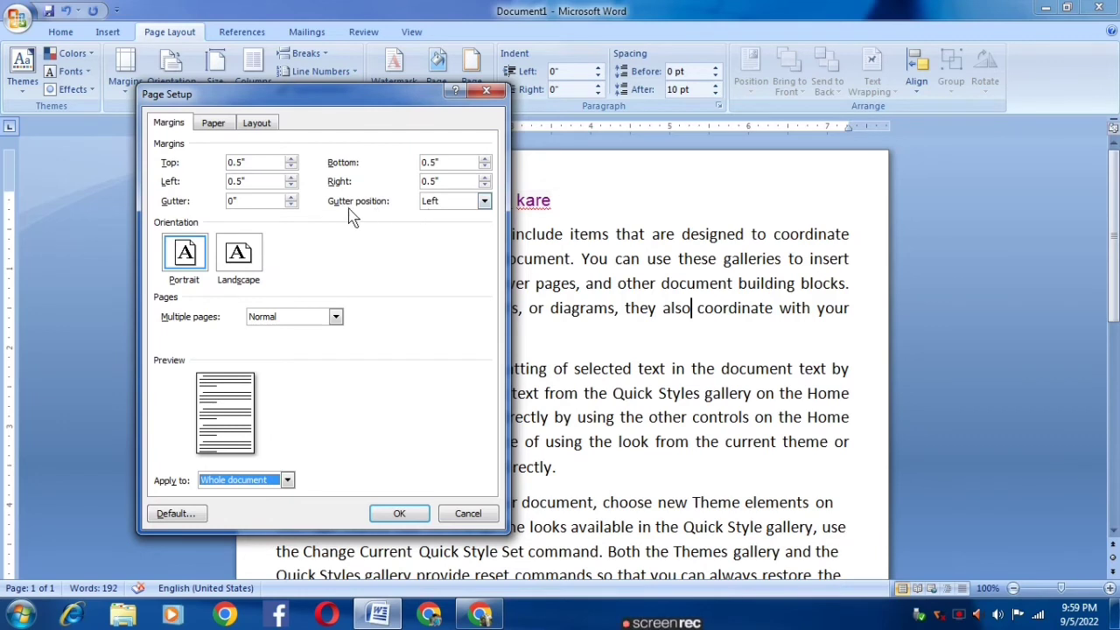
click(292, 197)
click(292, 198)
click(292, 198)
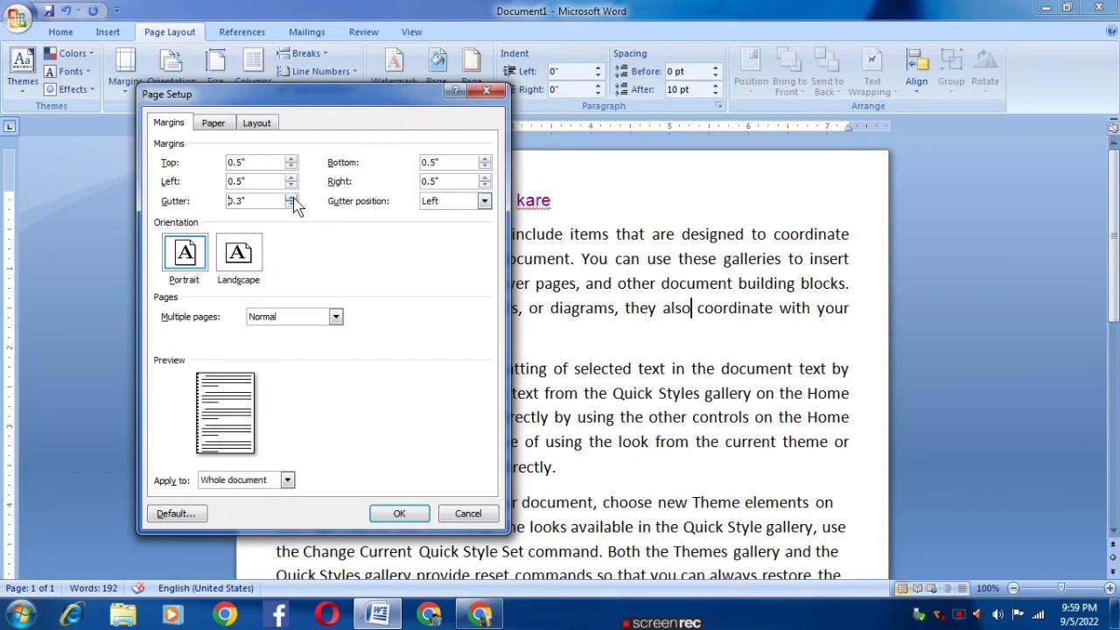
click(292, 197)
click(292, 197)
click(292, 197)
click(292, 198)
click(292, 198)
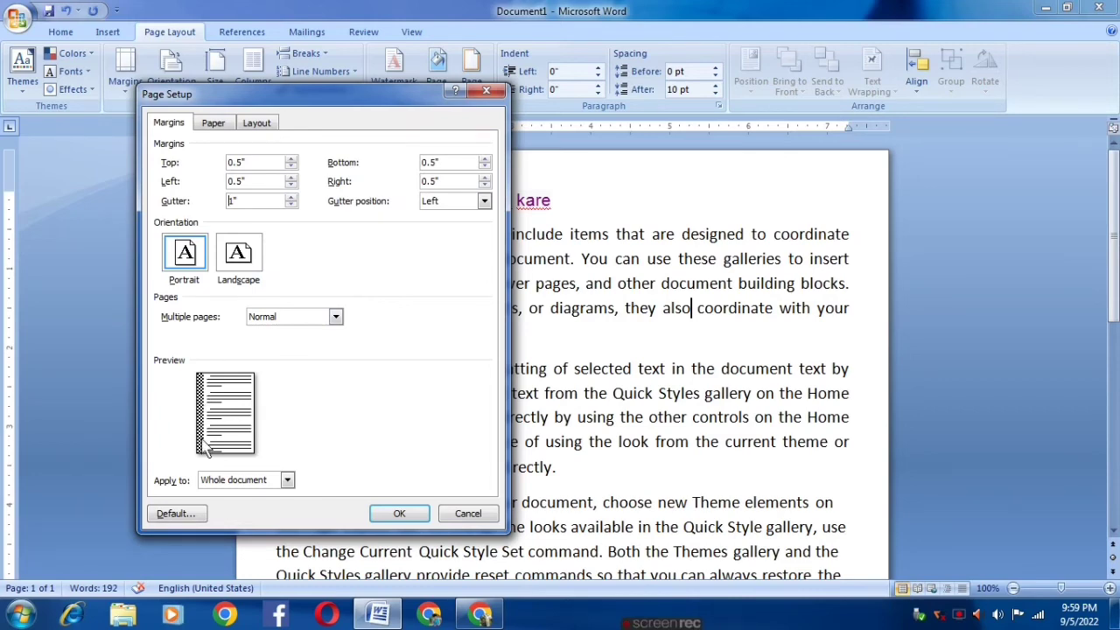
click(399, 514)
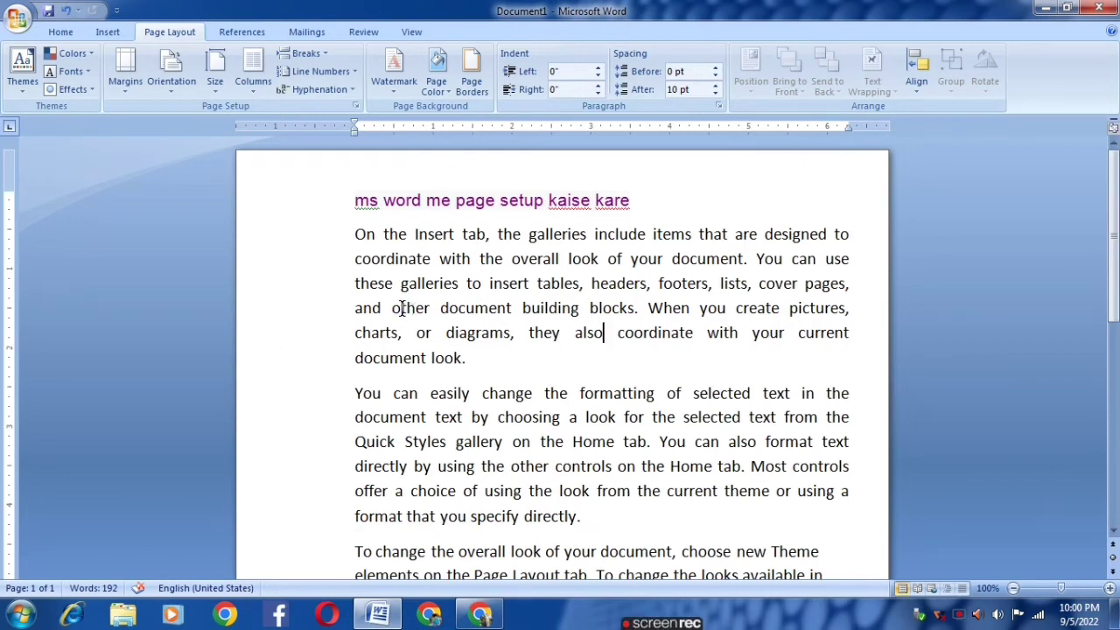
Step: Set the top and left margins to 0 inches, keeping the 1-inch gutter
click(134, 83)
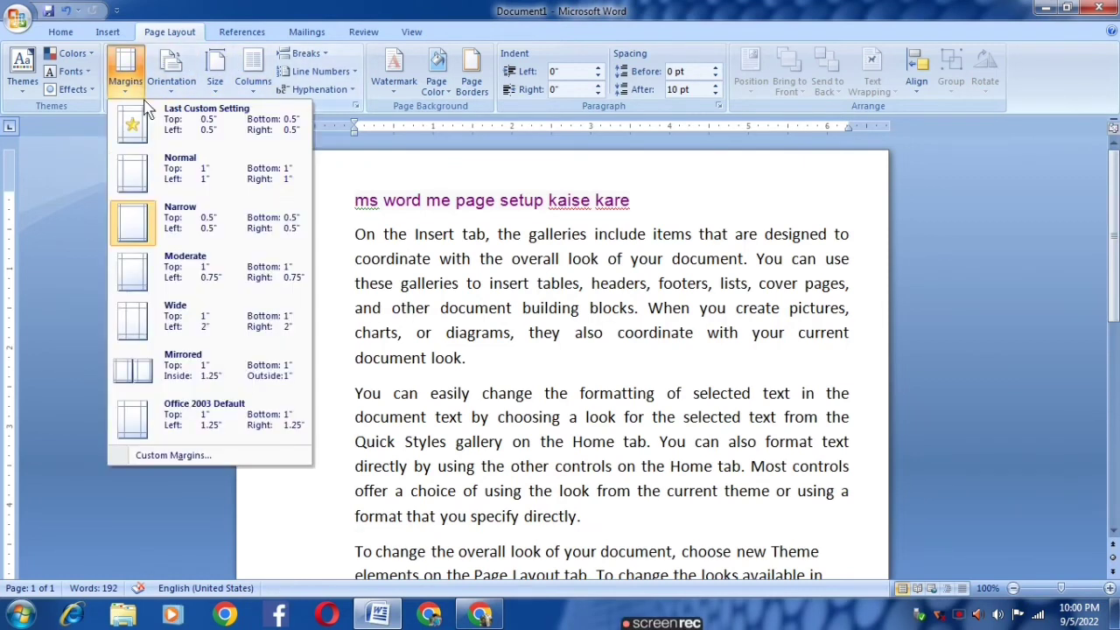
click(190, 463)
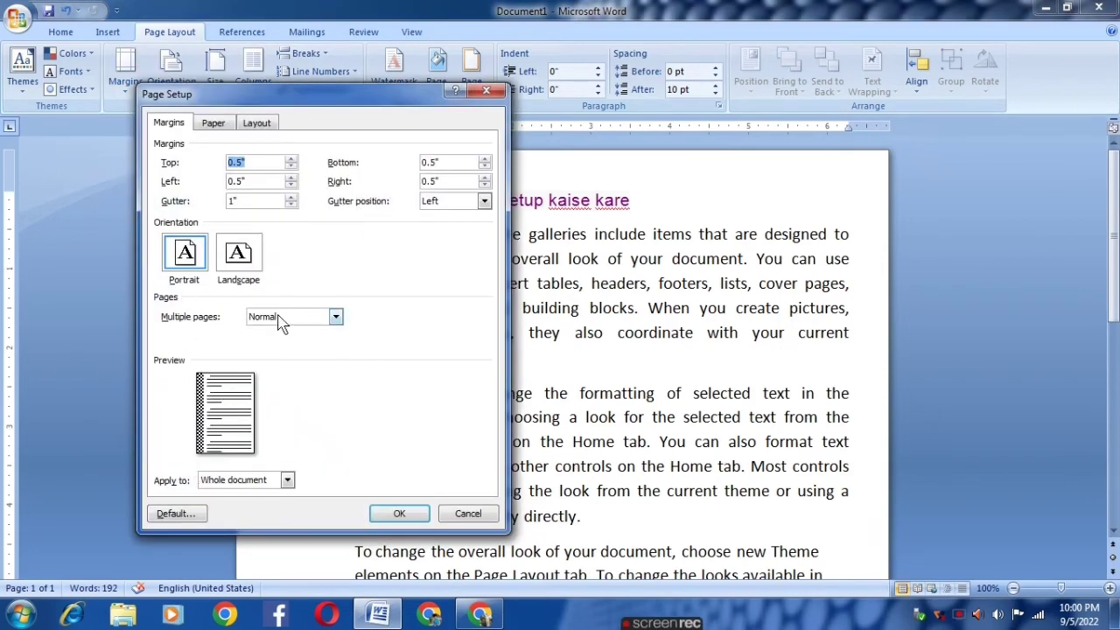
click(291, 164)
click(292, 164)
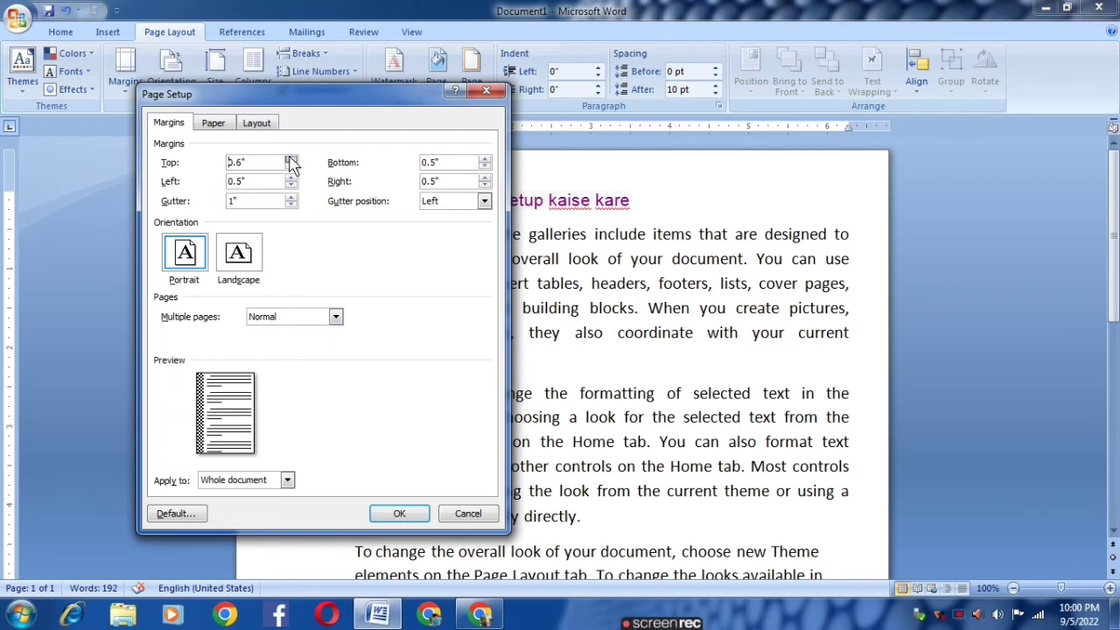
click(291, 163)
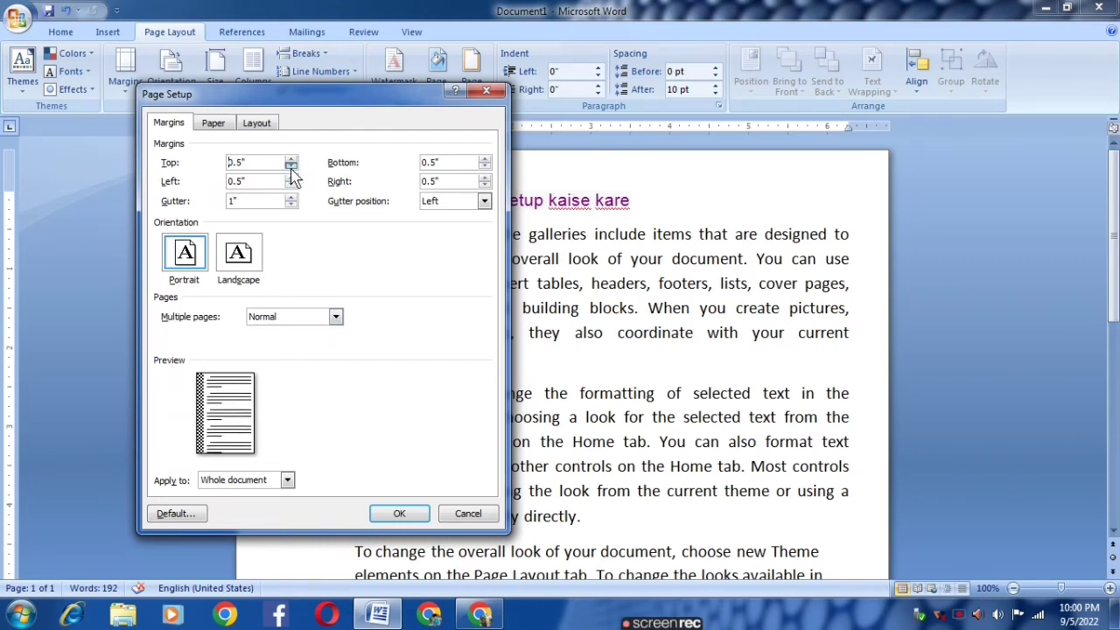
click(291, 163)
click(291, 164)
click(291, 163)
click(291, 168)
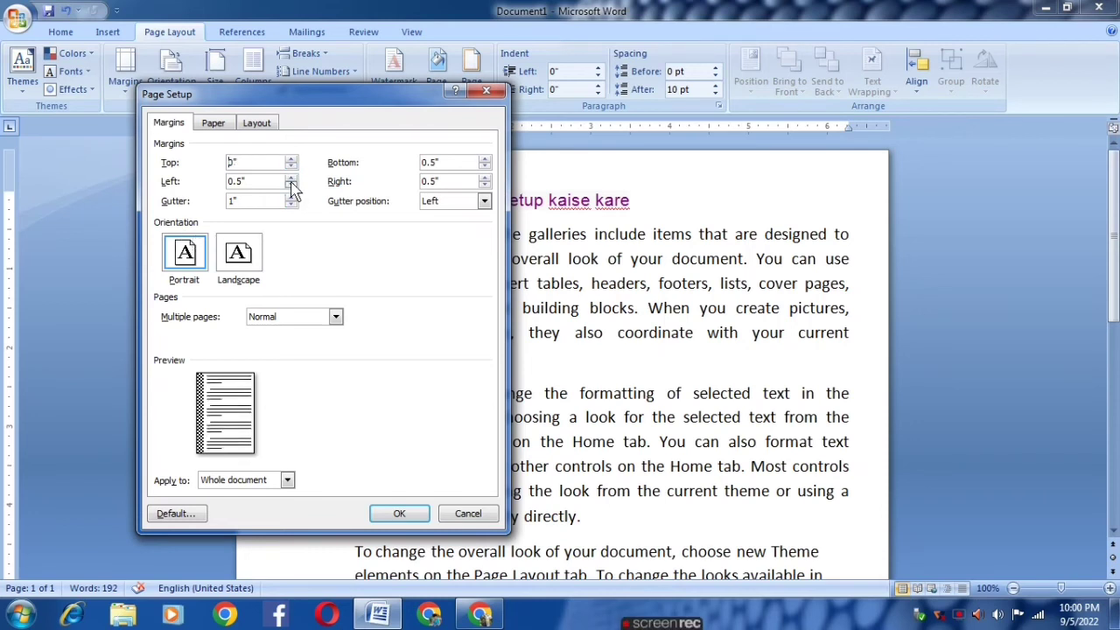
click(290, 186)
click(290, 185)
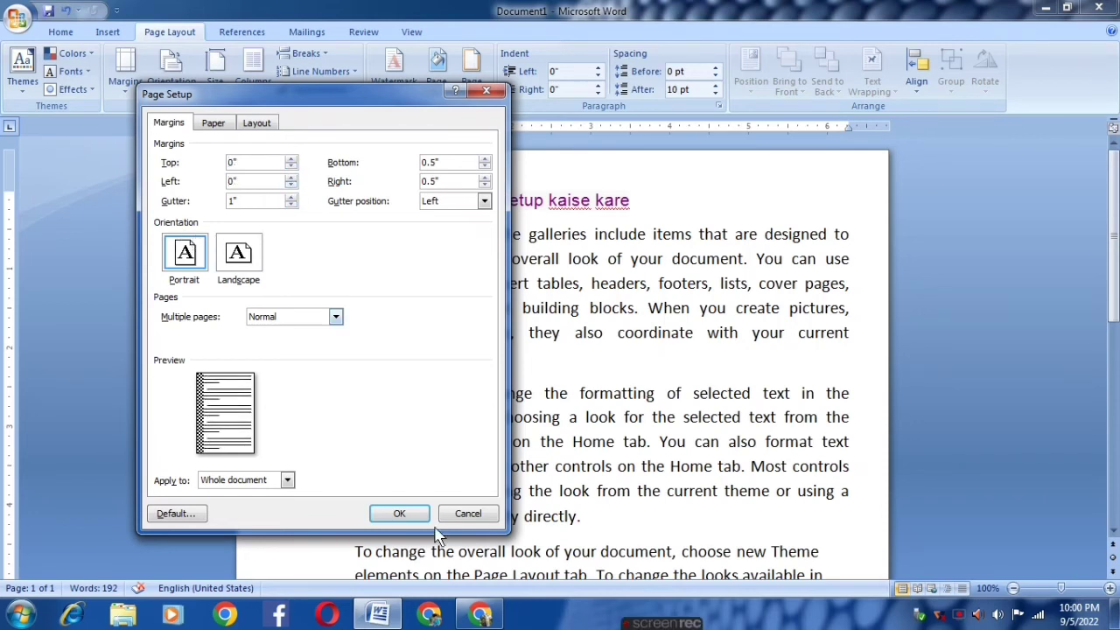
click(401, 514)
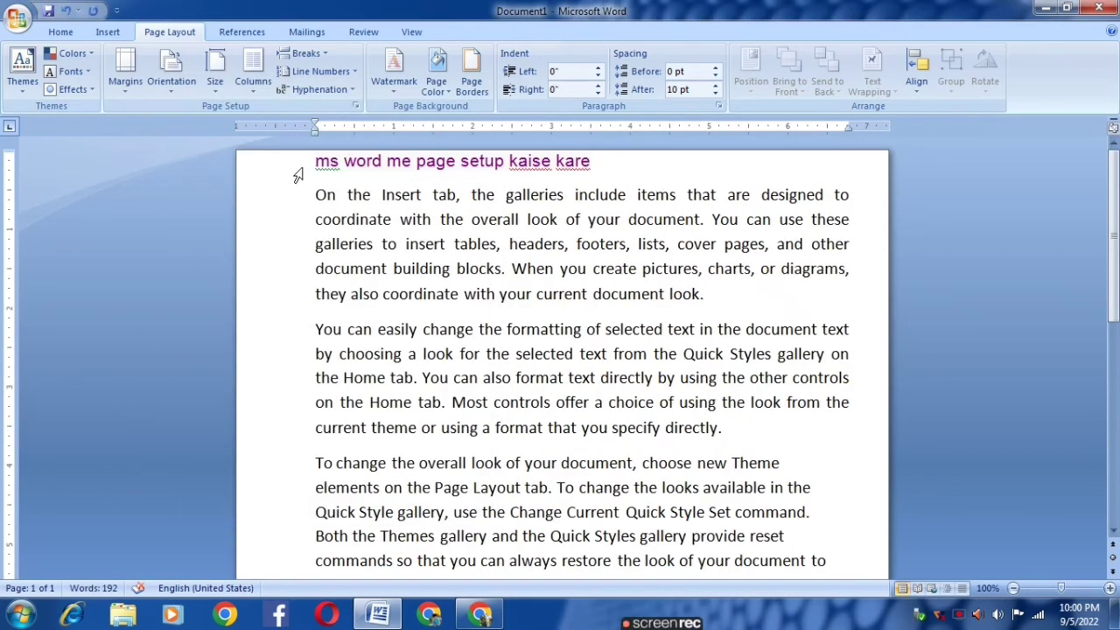
Step: Lower the gutter from 1 inch to 0 inches in Custom Margins
drag(298, 173, 422, 360)
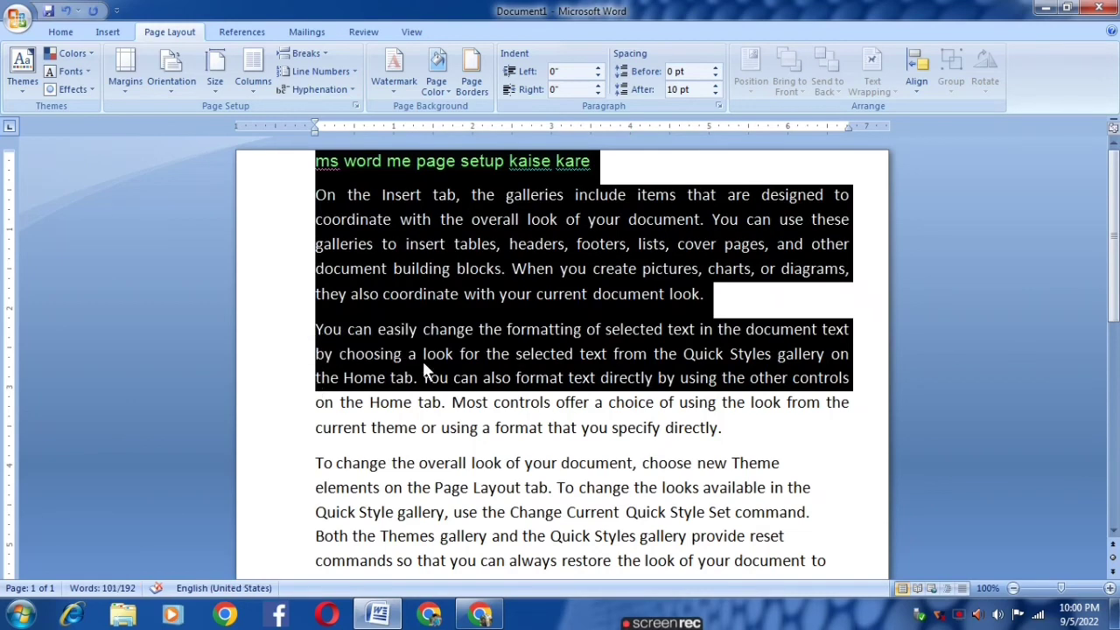
click(423, 361)
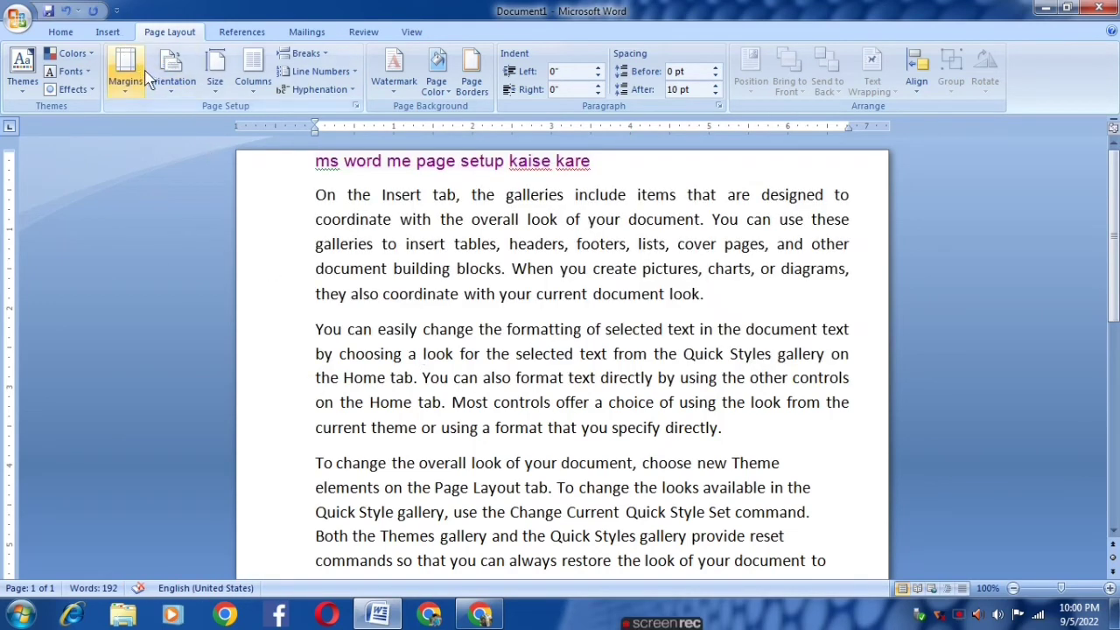
click(136, 83)
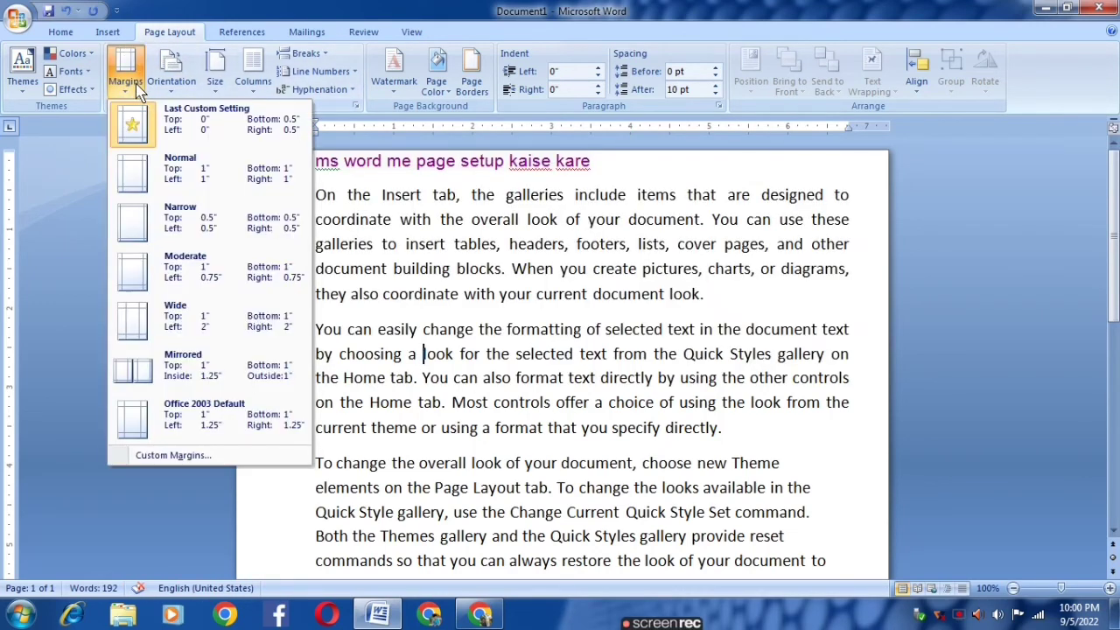
click(226, 458)
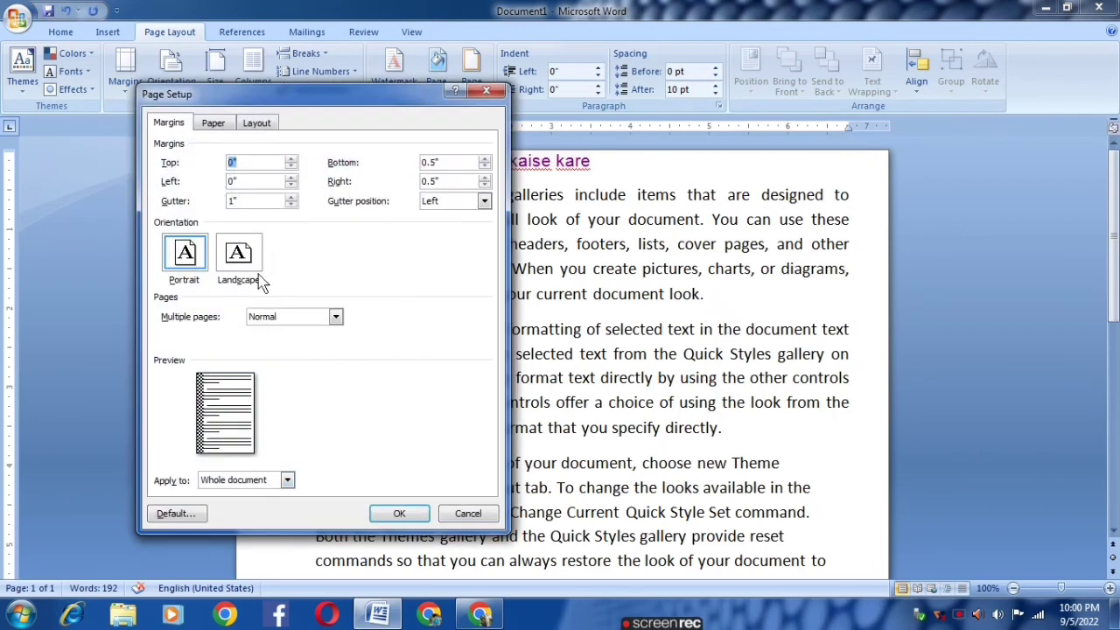
click(291, 204)
click(292, 205)
click(293, 205)
click(292, 206)
click(291, 205)
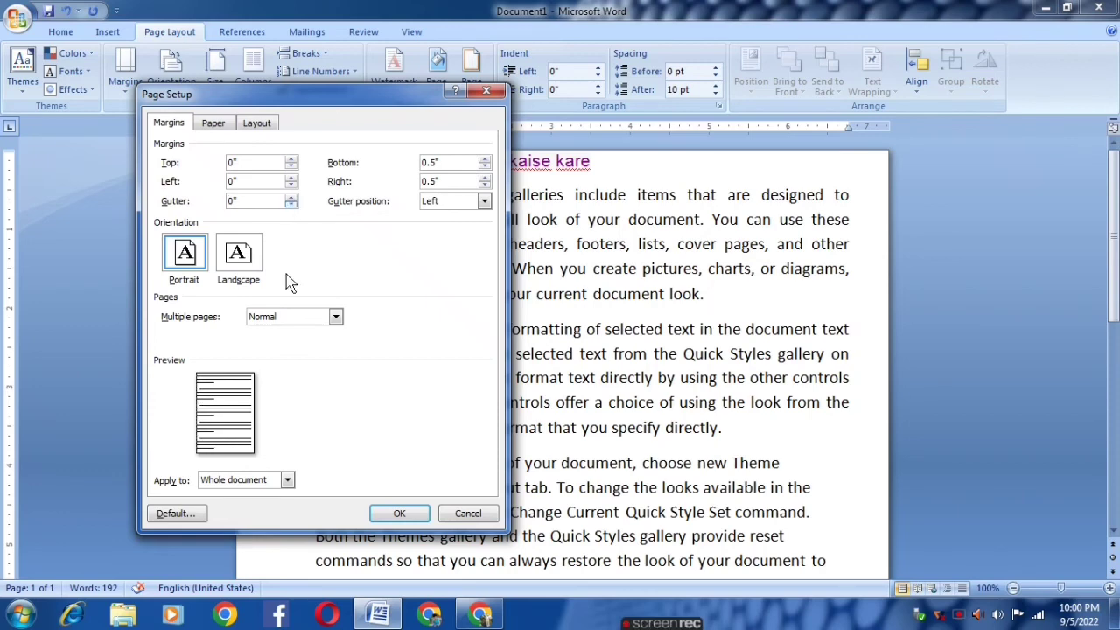
click(398, 514)
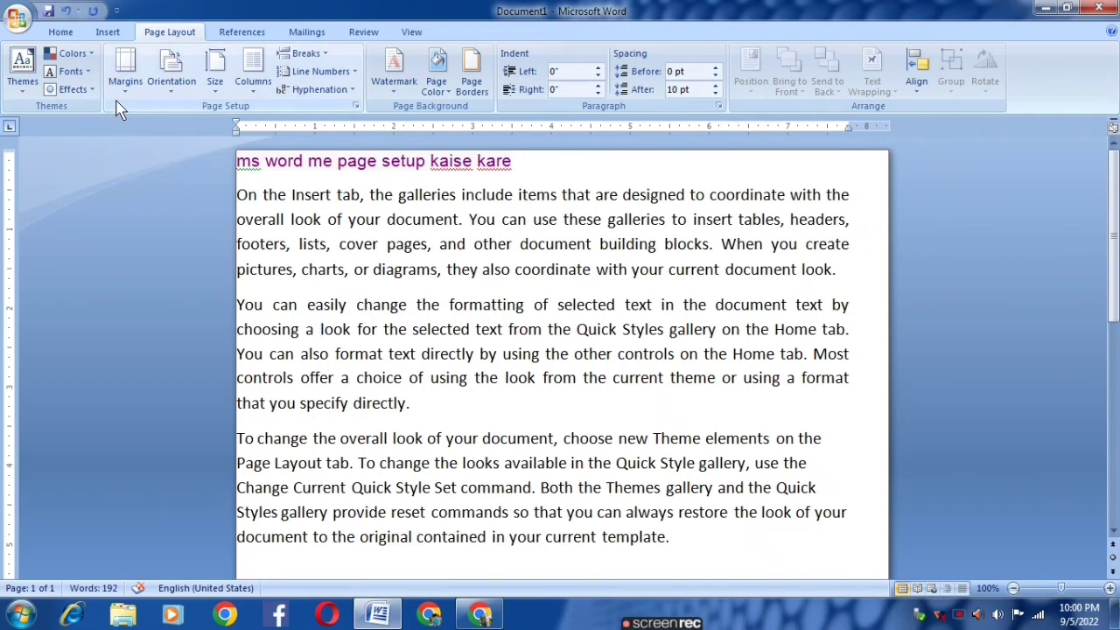
mouse_move(256, 172)
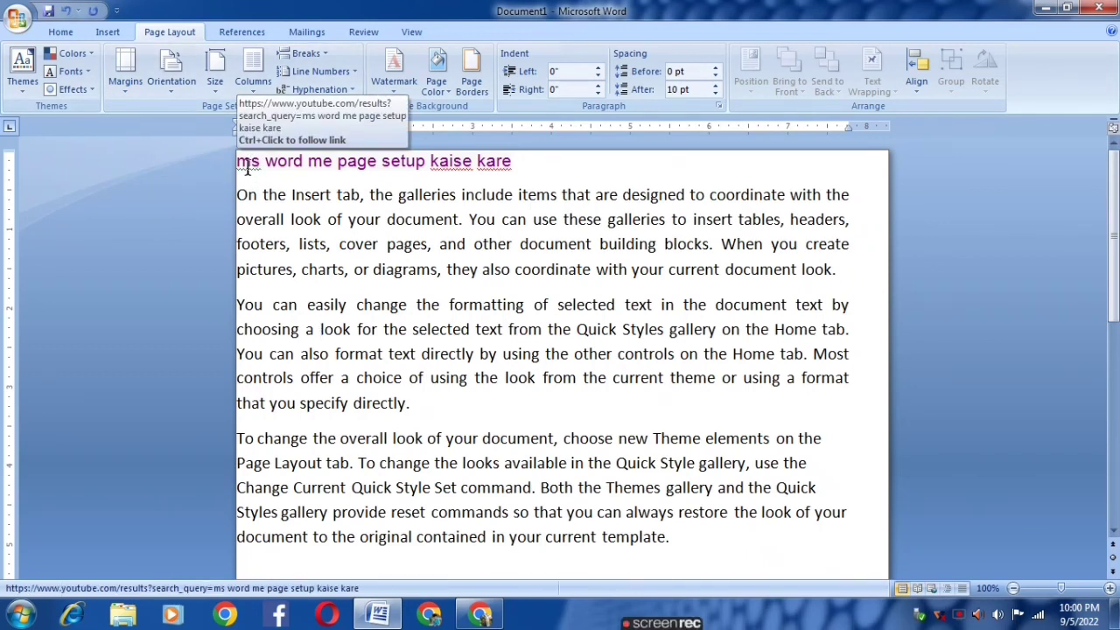